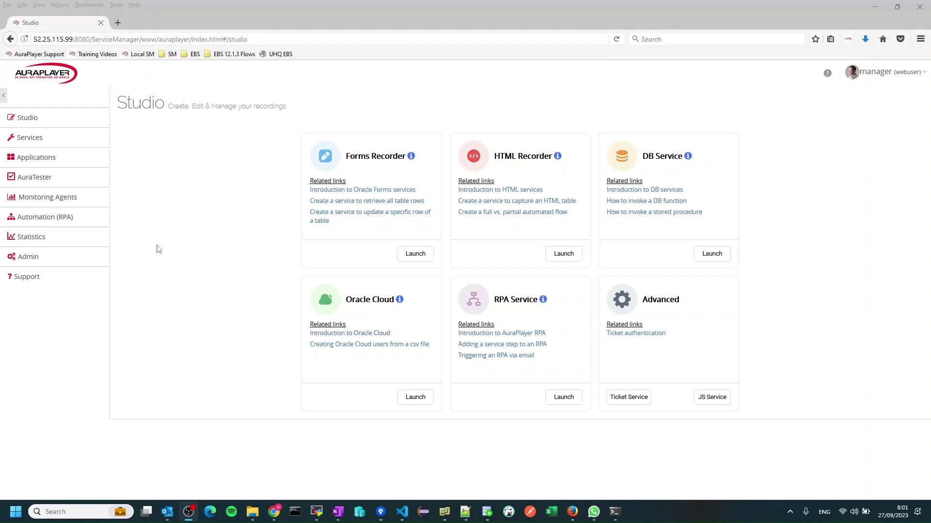
- Launch the Forms Recorder from Studio so the Record Service page opens in a new tab
click(31, 120)
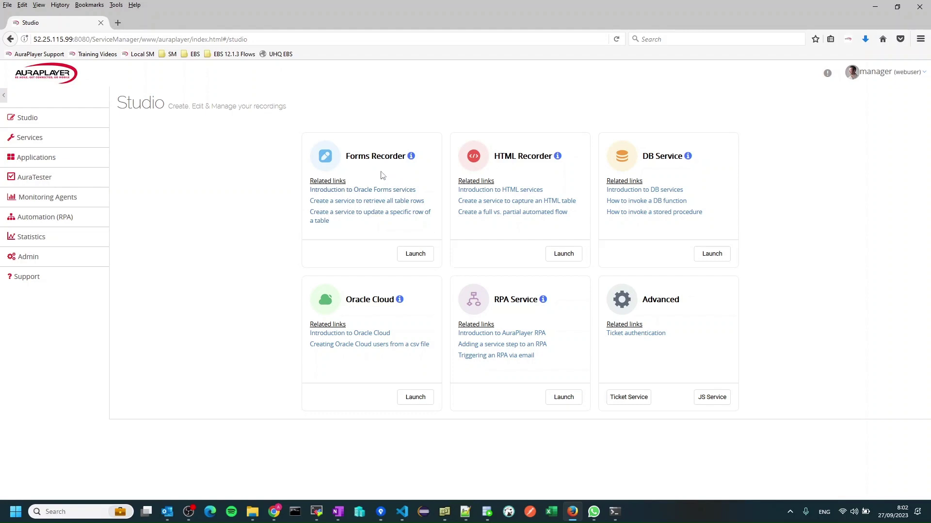
click(416, 254)
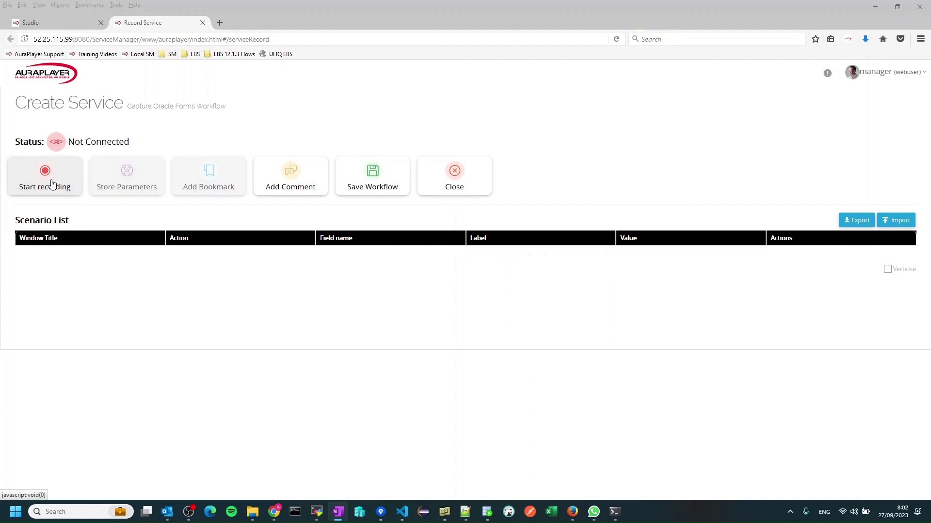
- Begin a new Forms recording using the pasted Oracle sales order form URL
click(52, 183)
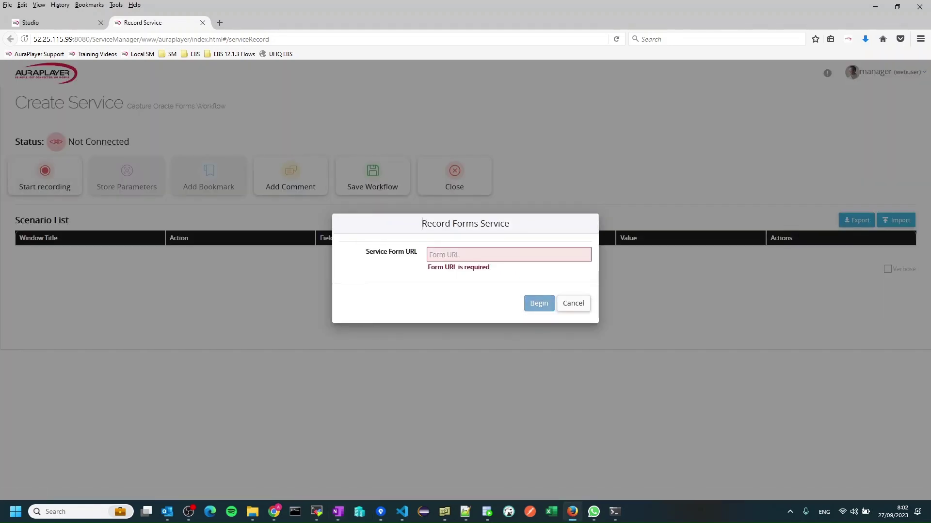
key(alt+Tab)
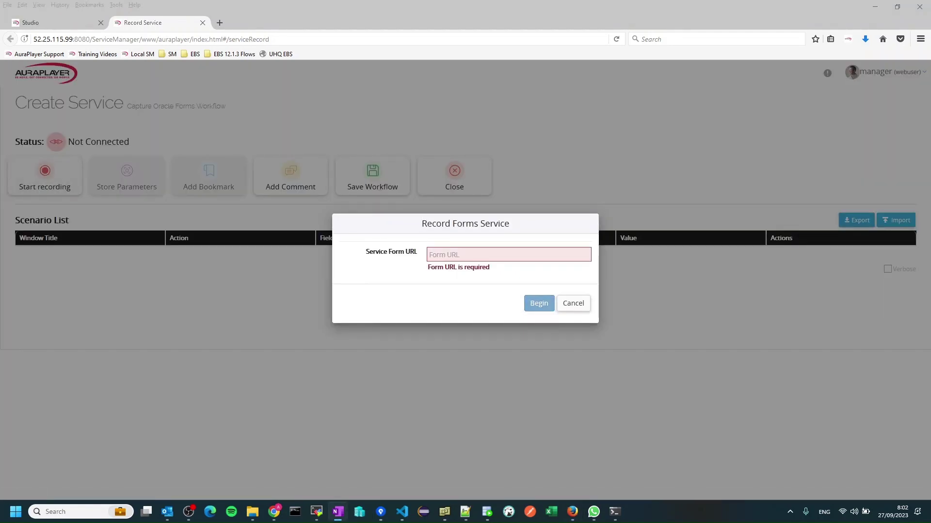
click(476, 253)
key(ctrl+v)
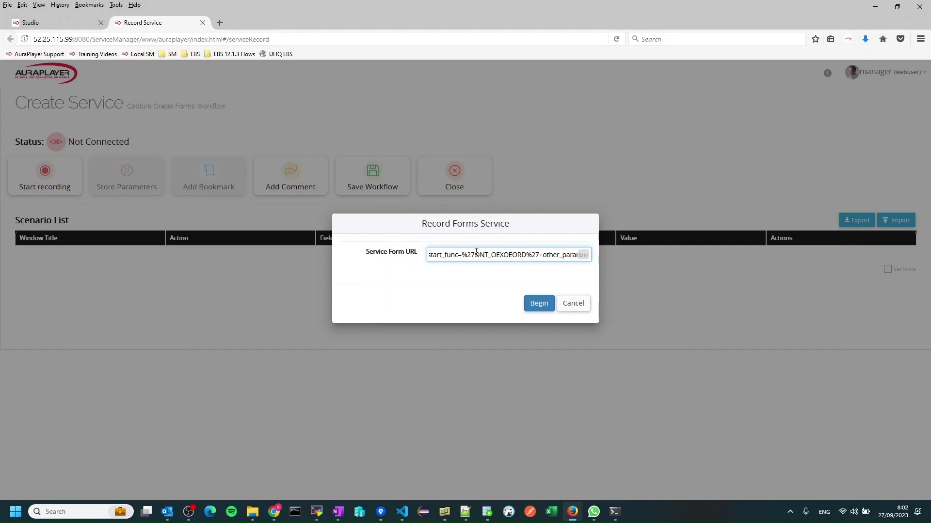
click(538, 303)
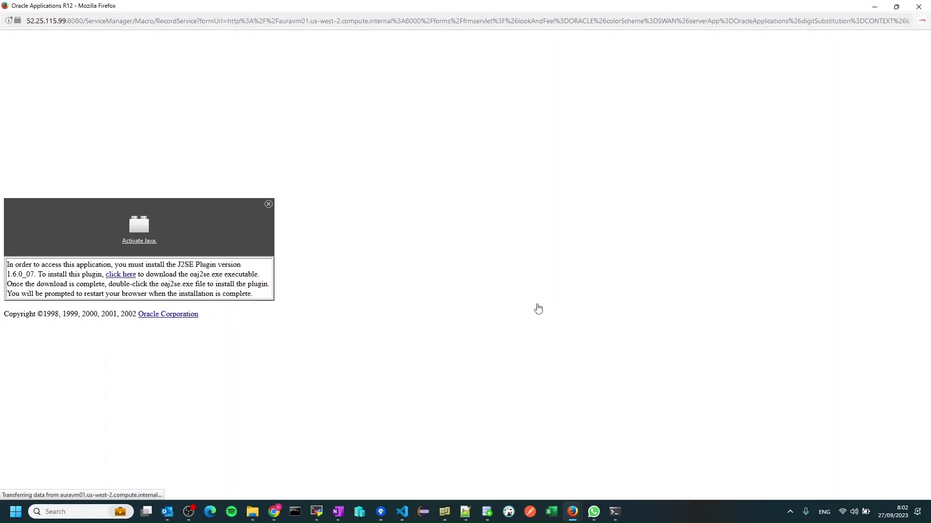
- Allow Java permanently, accept the risk, run the Oracle applet and snap it right
click(140, 241)
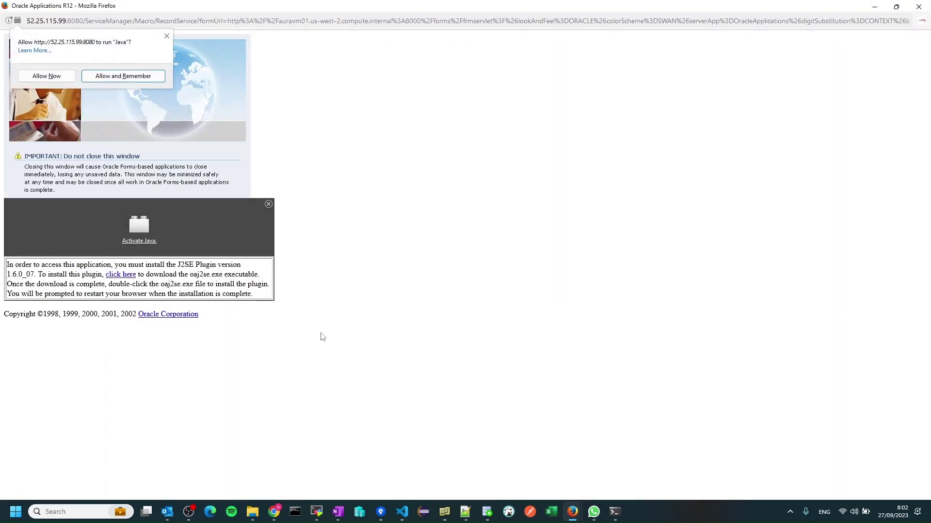
click(124, 76)
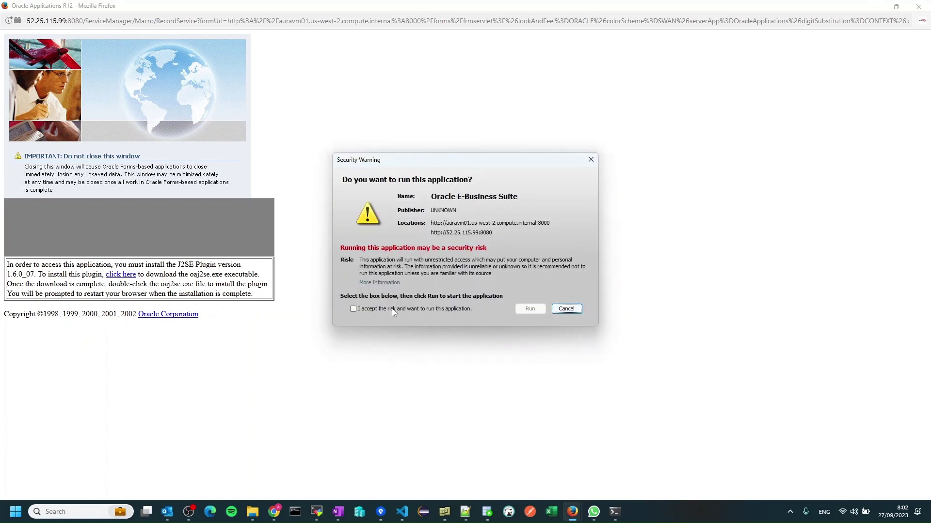
click(390, 309)
click(529, 309)
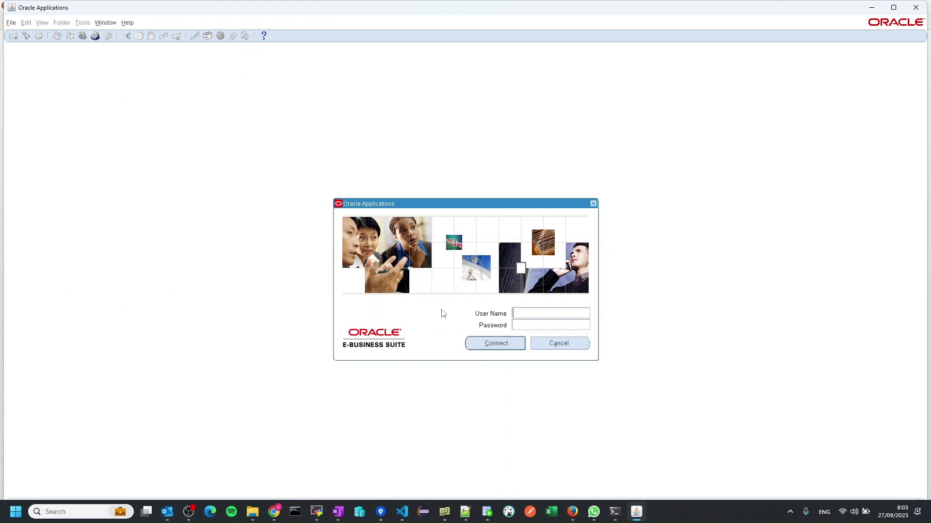
key(super+Right)
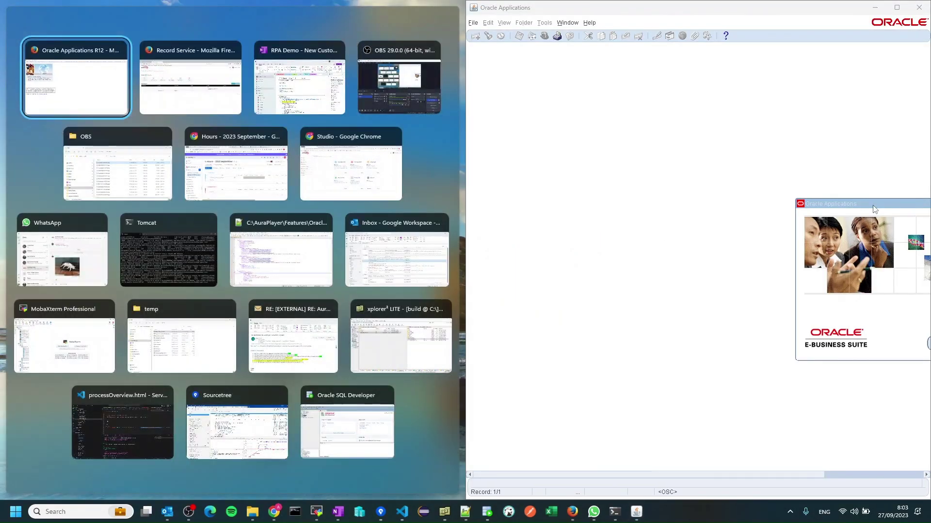
- Place the recorder page on the left beside the Oracle login dialog on the right
key(Return)
drag(875, 209, 695, 209)
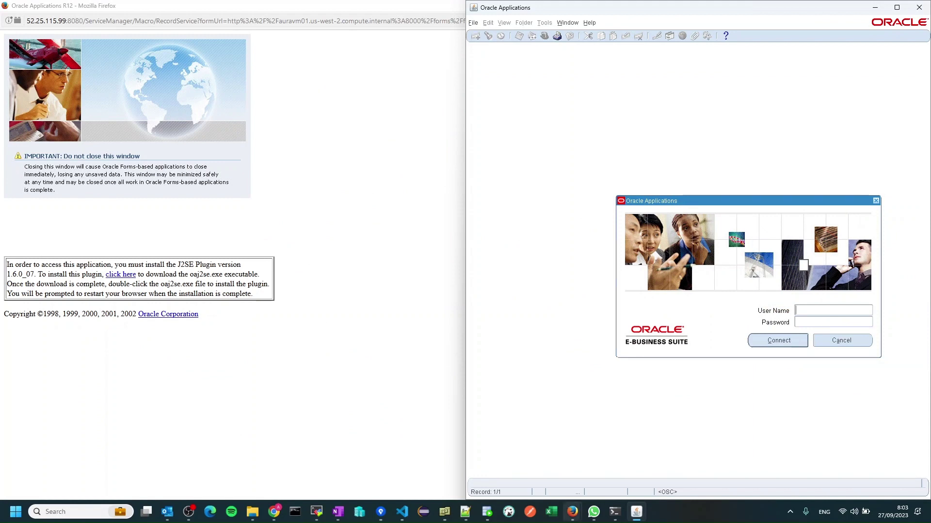
mouse_move(573, 512)
click(531, 476)
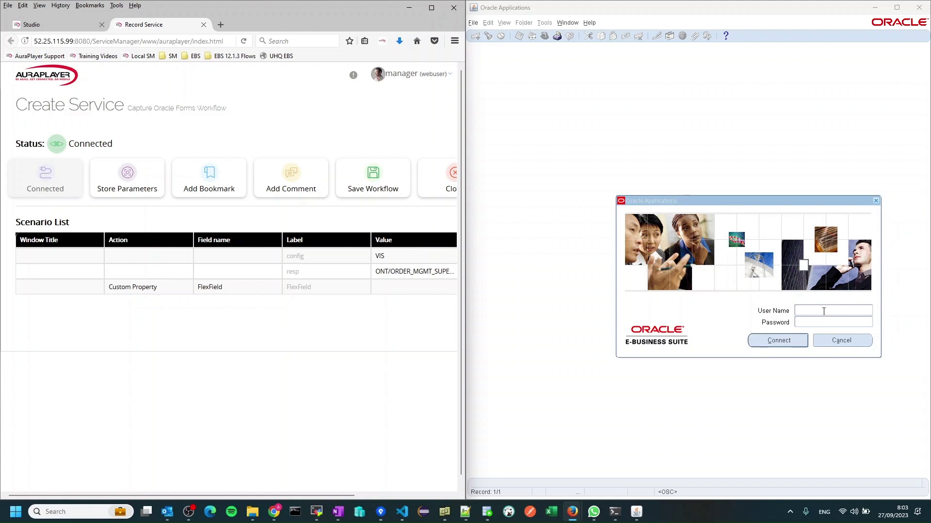
- Sign in to Oracle E-Business Suite with the account user name and password
click(824, 311)
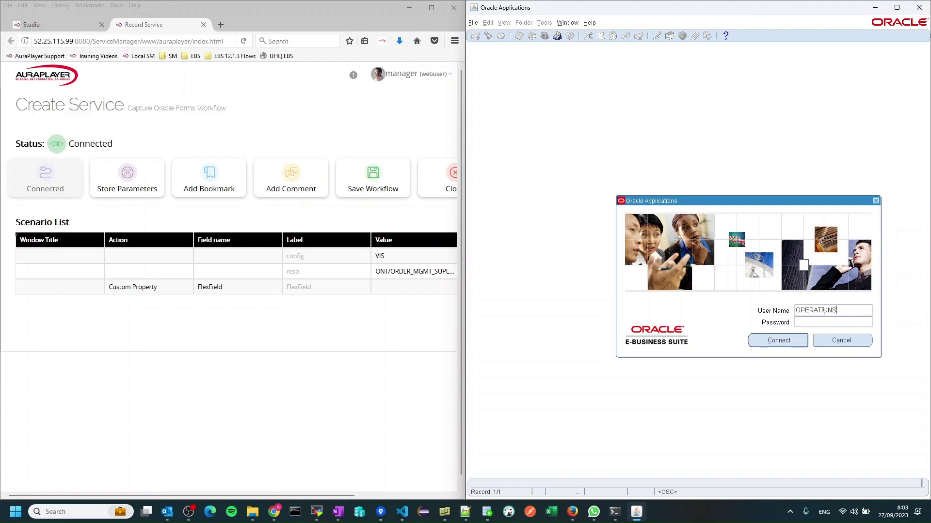
key(Tab)
key(Return)
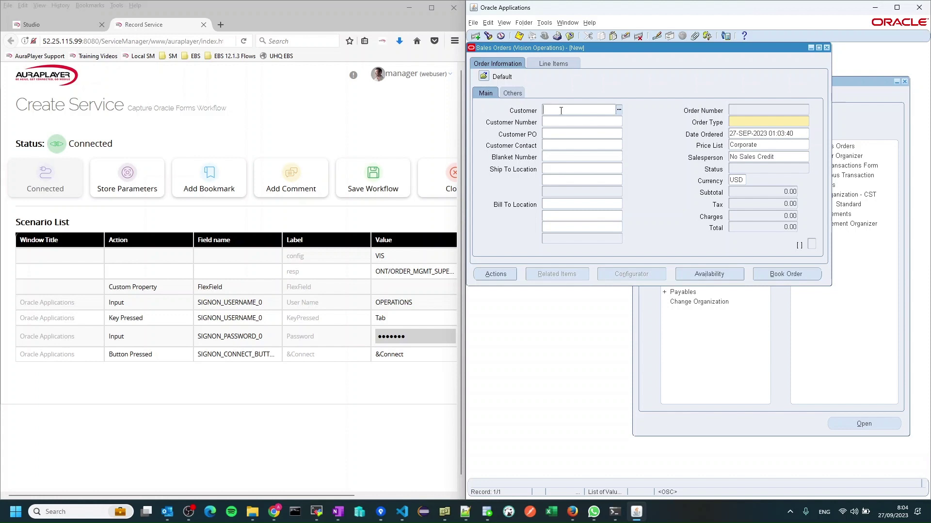
- Enter customer ABC Application Software and order type Standard, then go to Line Items
text(abc)
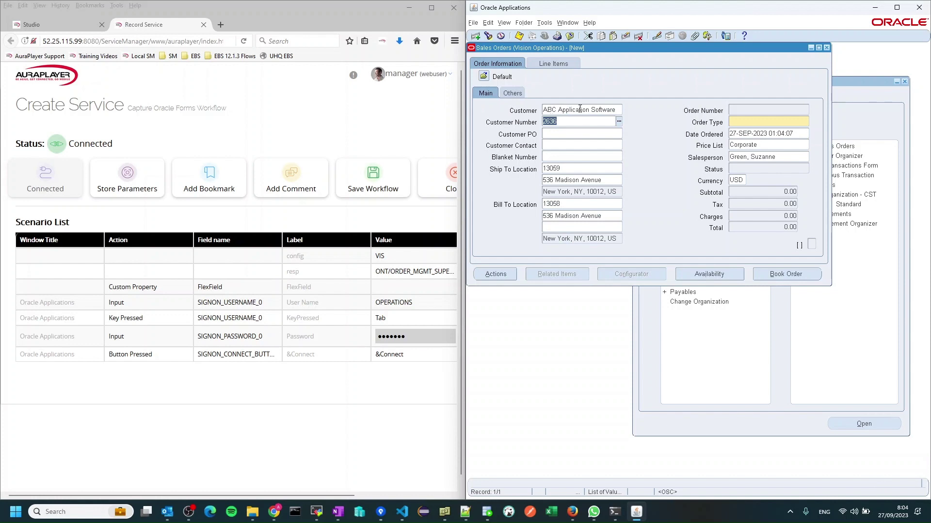
key(Tab)
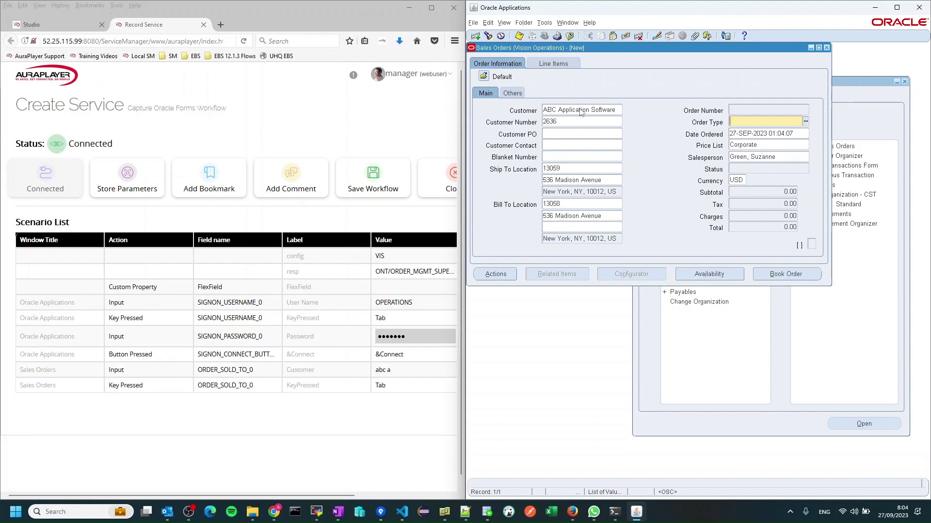
text(standard)
key(Tab)
click(548, 64)
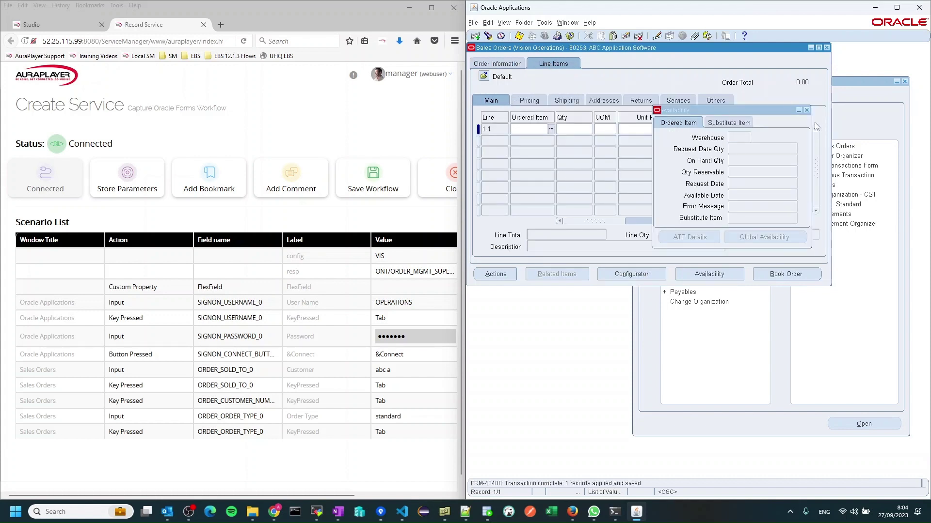
- Add line item CM33767 with quantity 1 at unit price 20 and save the order
click(806, 110)
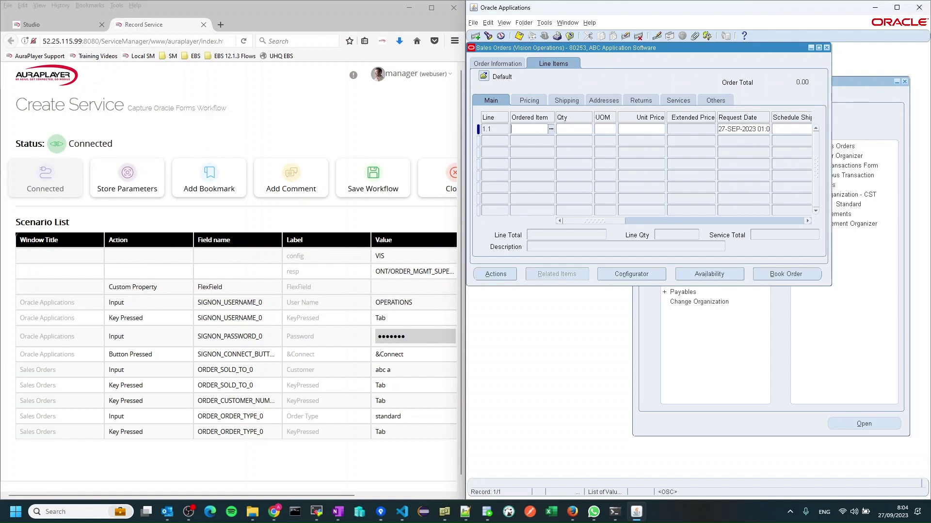
click(528, 130)
text(CM33767)
key(Tab)
text(1)
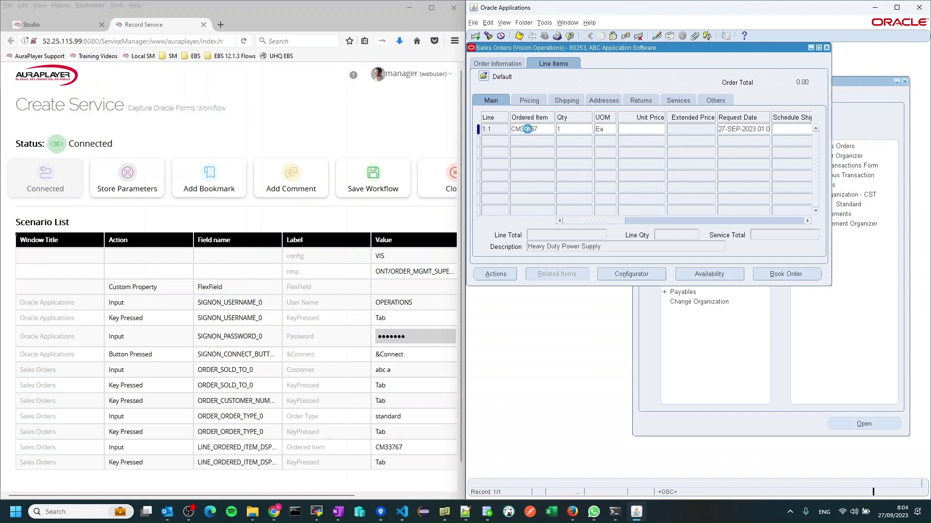
key(Tab)
key(Tab)
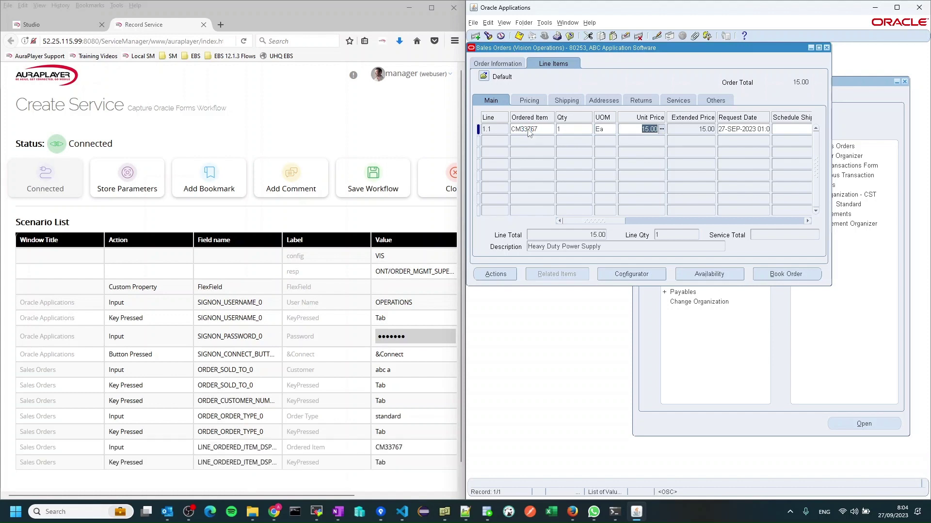
text(20)
key(Tab)
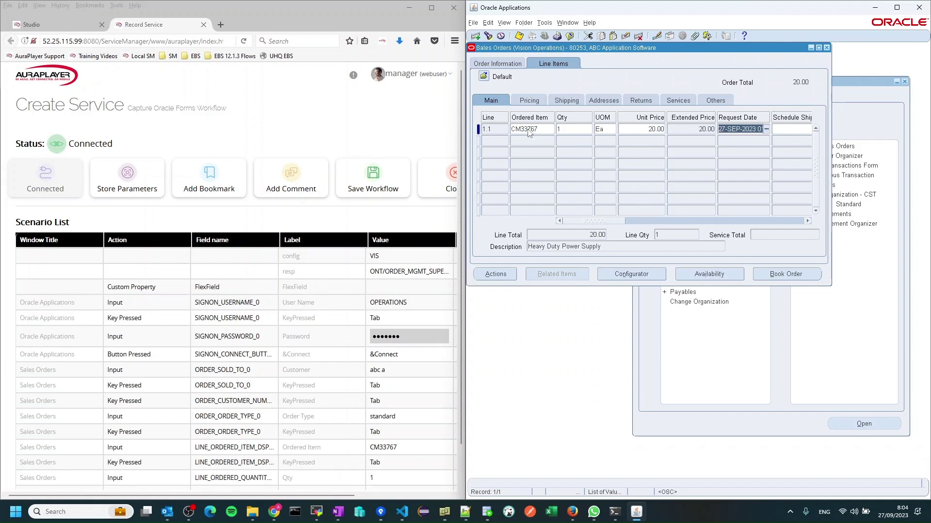
click(519, 37)
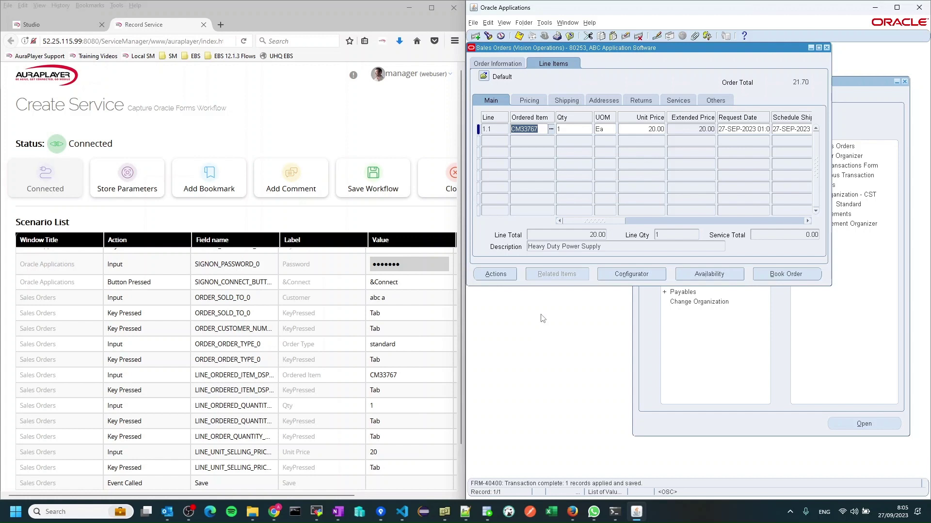
- Select the header's Order Number, Subtotal, Tax, Charges and Total fields as recorded outputs
click(495, 64)
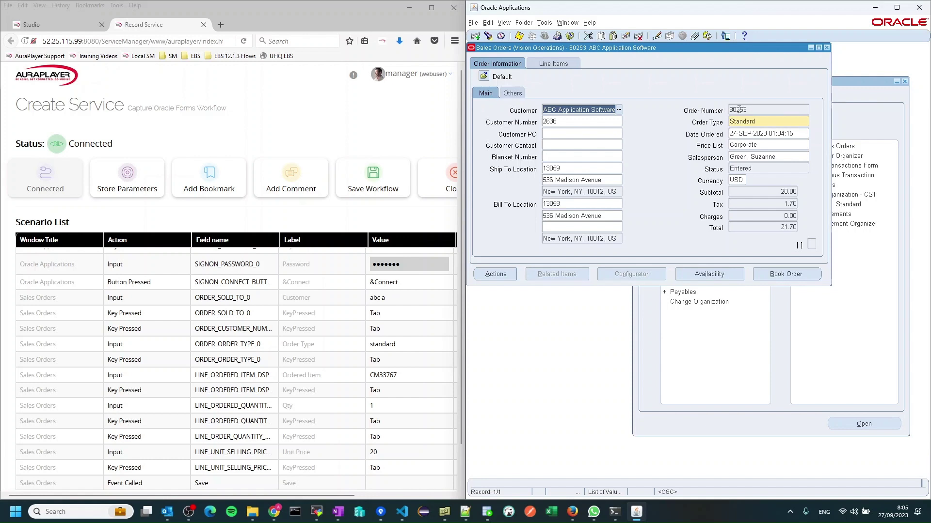
click(737, 110)
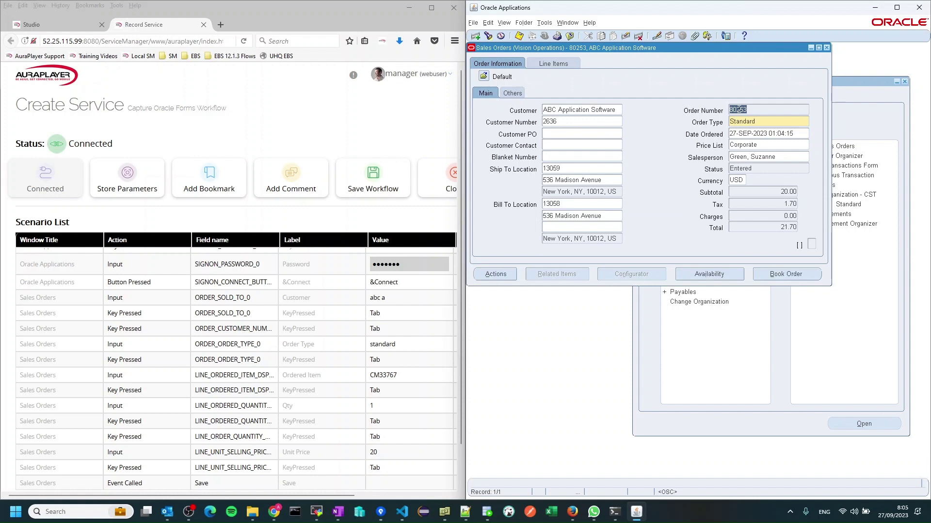
click(772, 193)
click(772, 206)
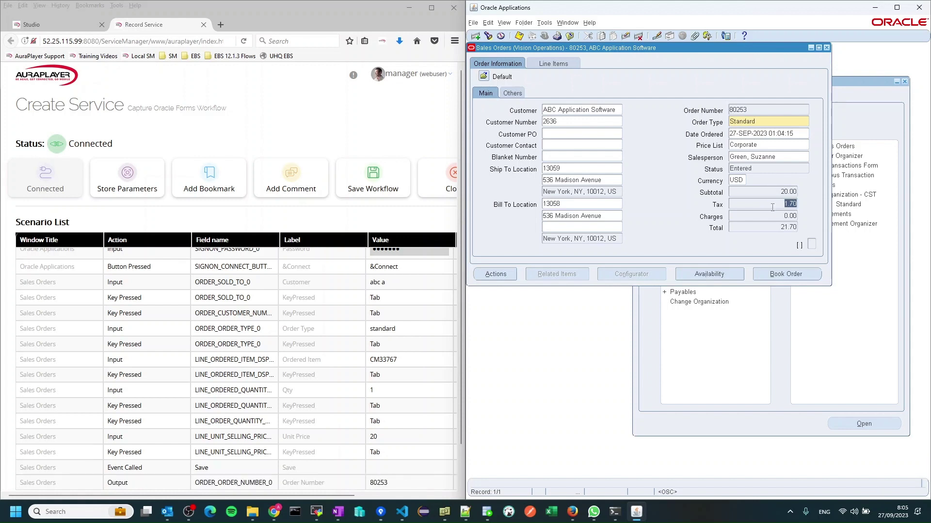
click(770, 216)
click(770, 227)
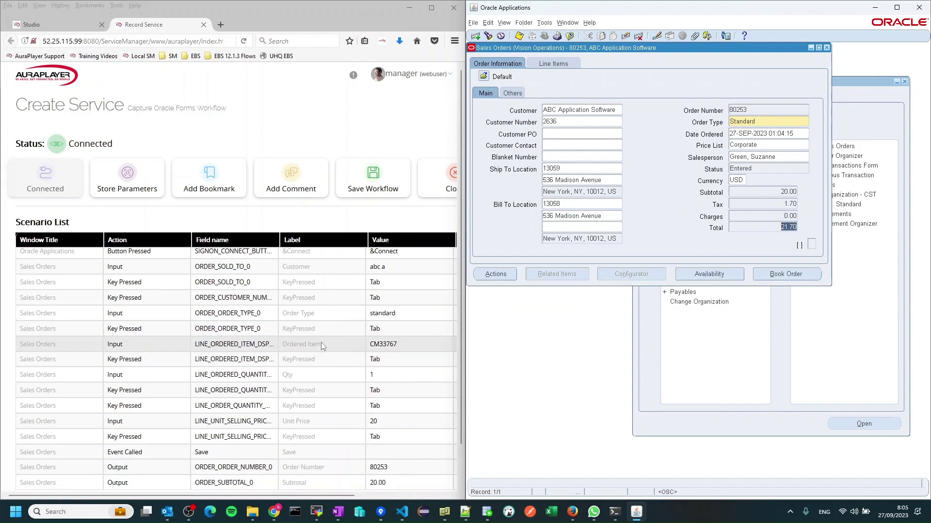
scroll(321, 342, down, 1)
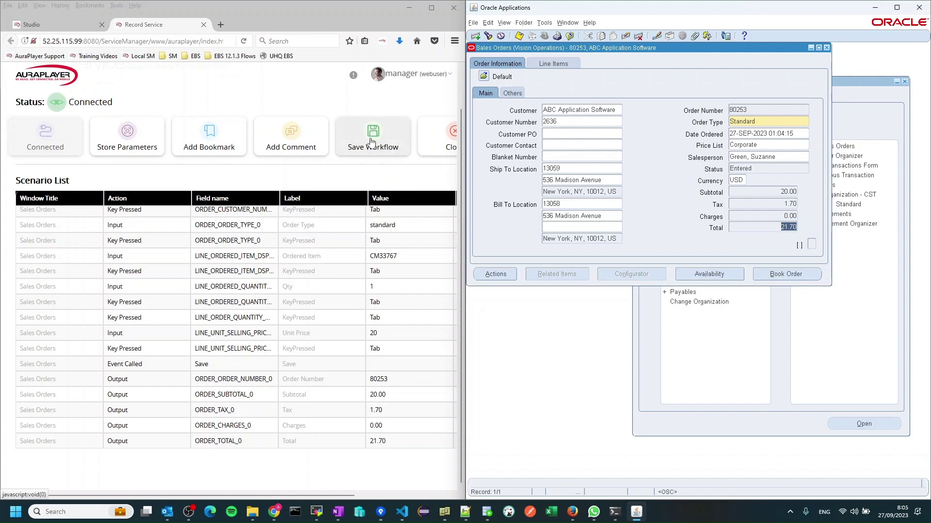
- Save the recorded workflow under the service name Demo_CreateSO_Sample
click(372, 142)
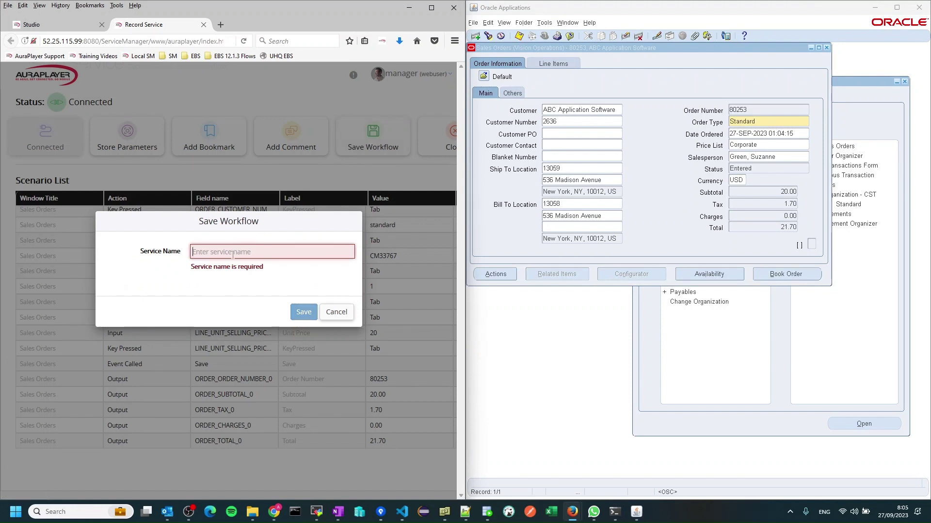
click(232, 253)
text(Demo_Create)
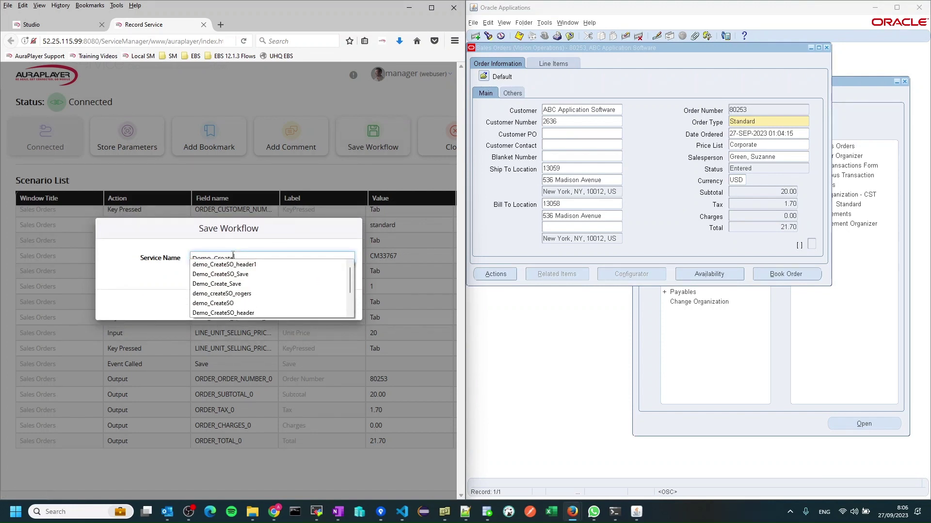
text(SO)
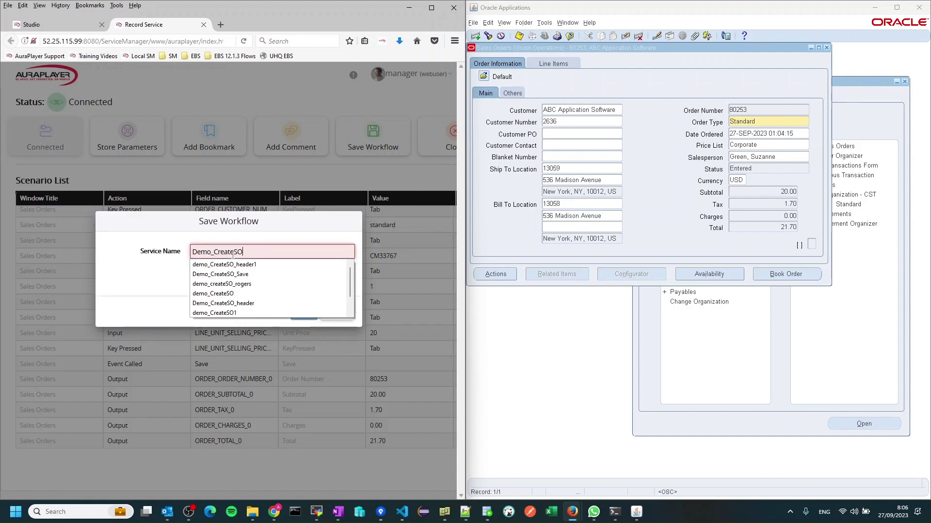
text(Sa)
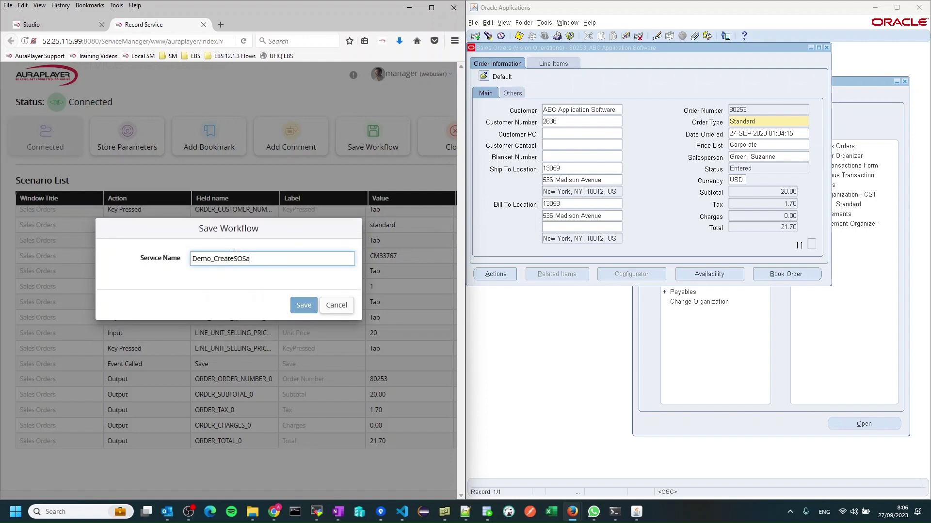
key(BackSpace)
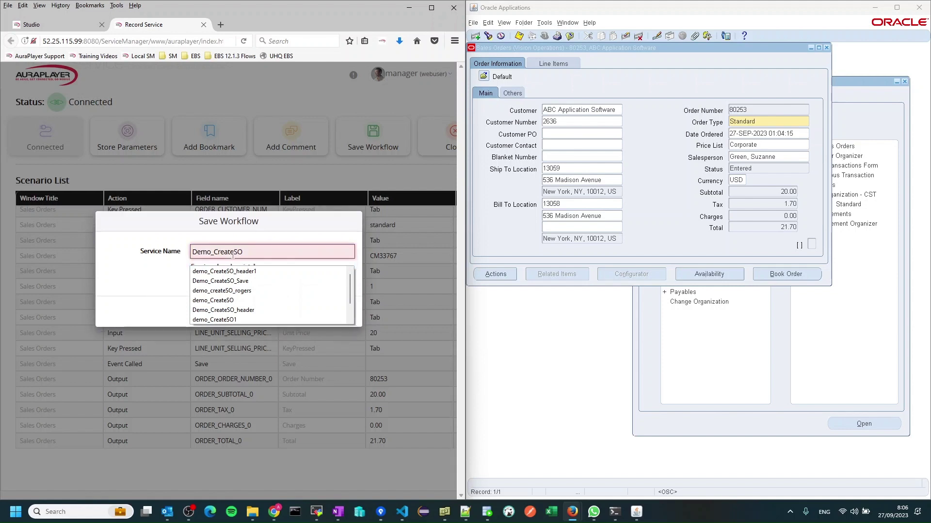
text(_)
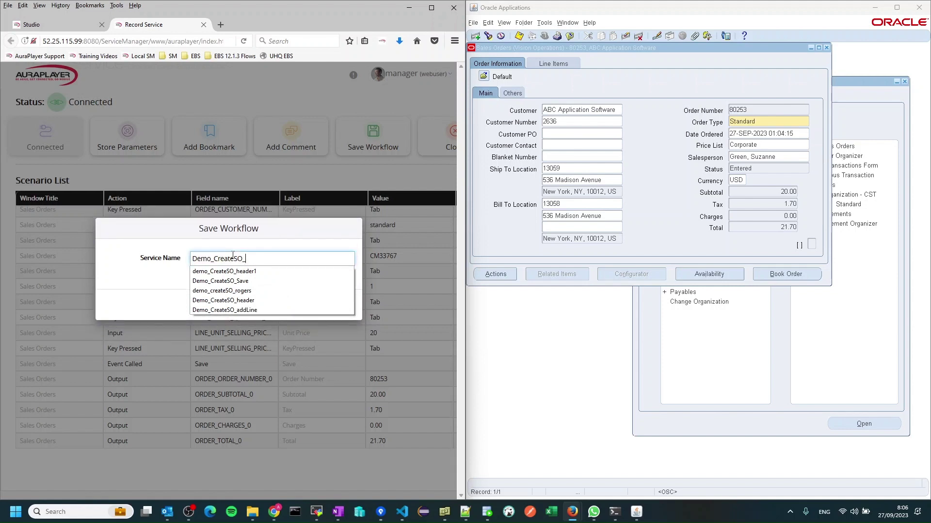
text(Samp)
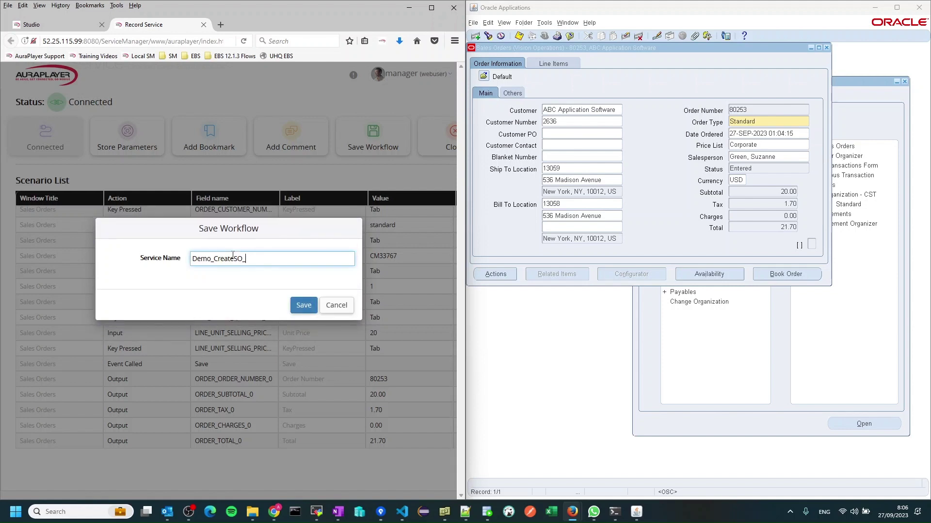
text(le)
click(303, 306)
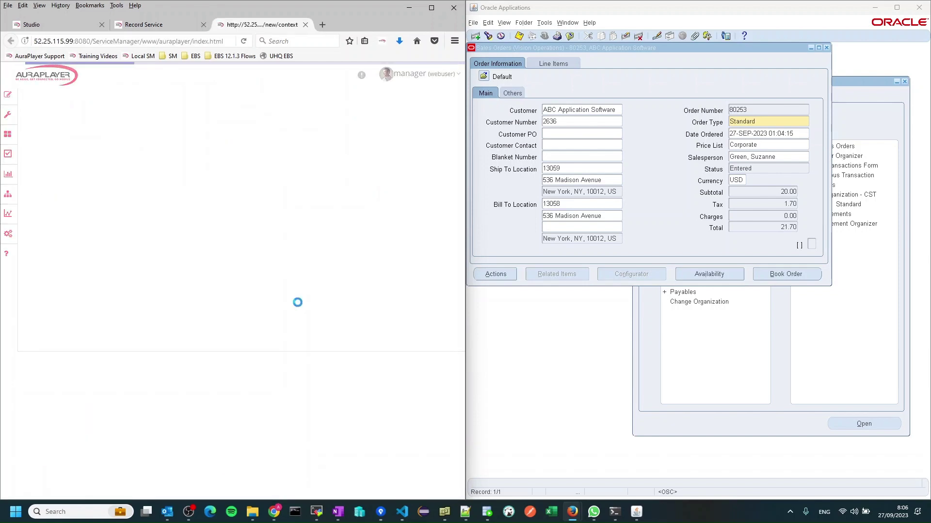
- Maximize the browser and scroll through the New Service page's input and output parameters
click(431, 8)
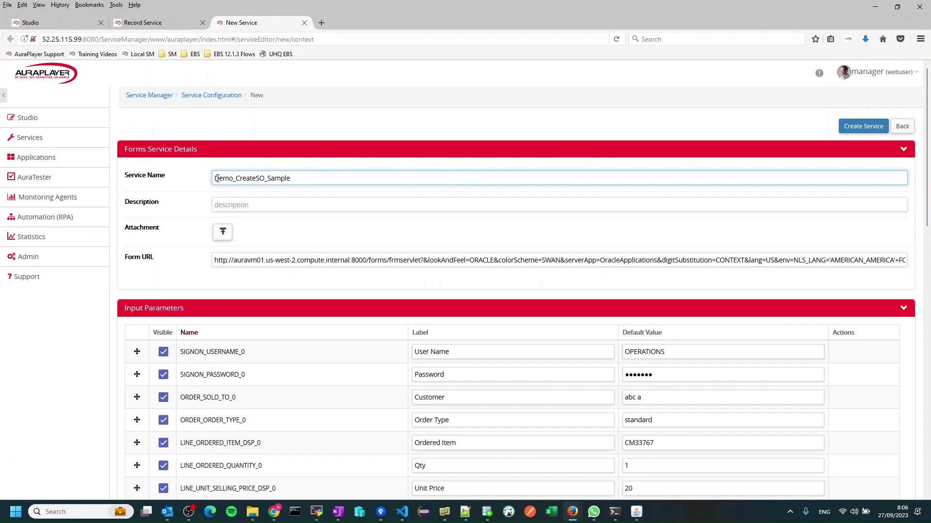
scroll(143, 146, down, 2)
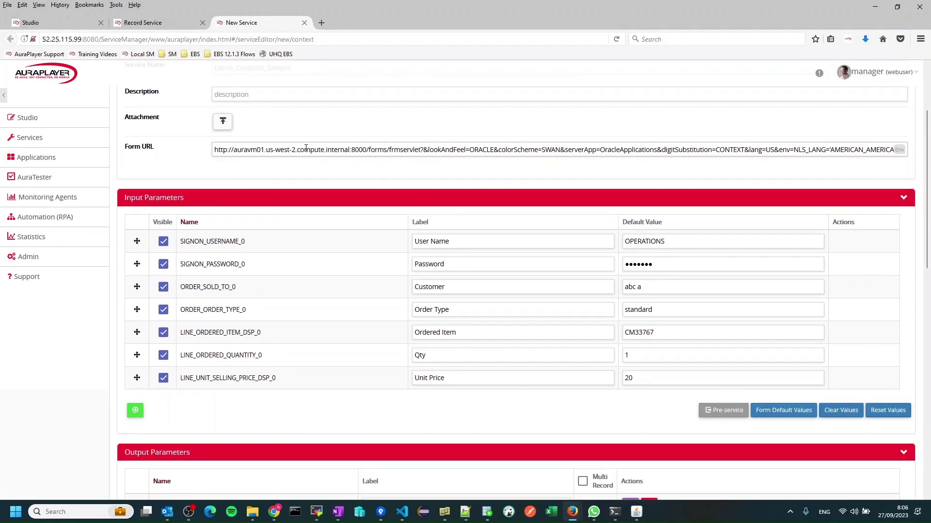
scroll(363, 203, down, 2)
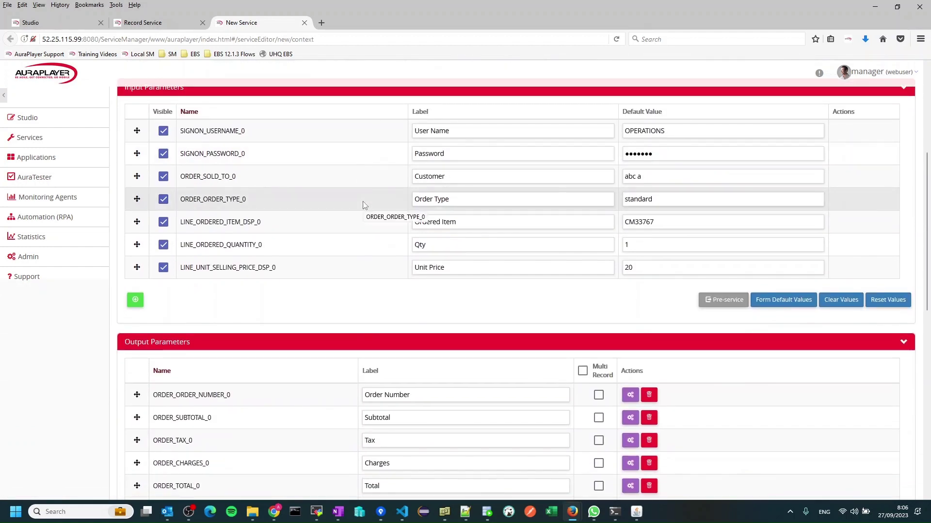
scroll(164, 136, up, 1)
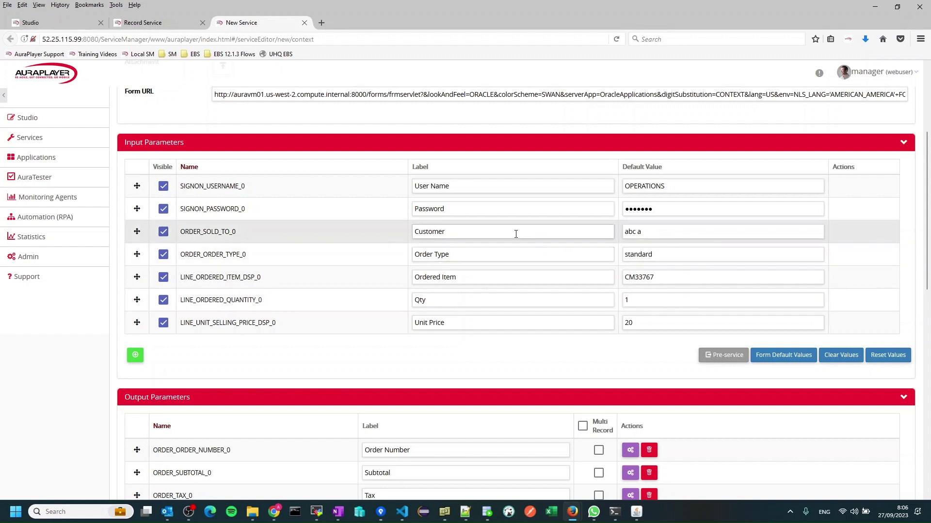
scroll(511, 233, down, 3)
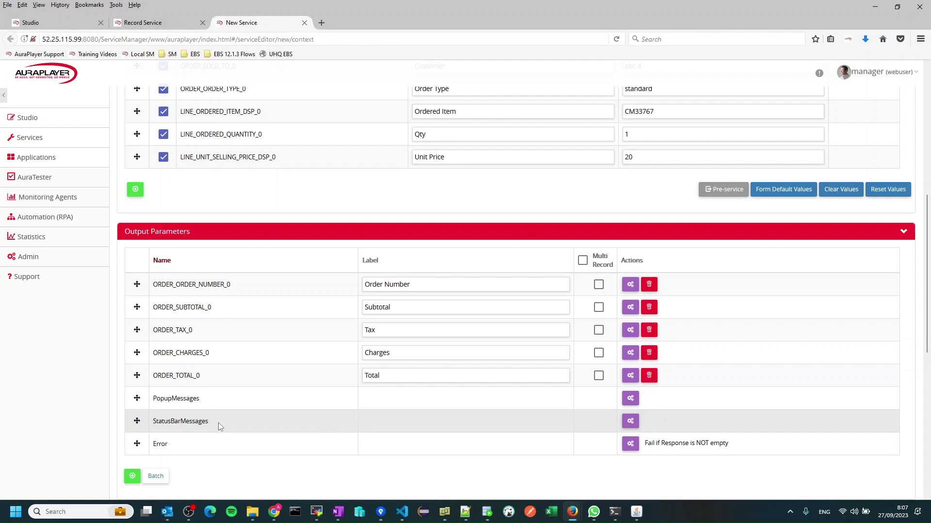
- Set StatusBarMessages validation to 'Response does NOT contain value' FRM-40400 and save the rule
click(629, 422)
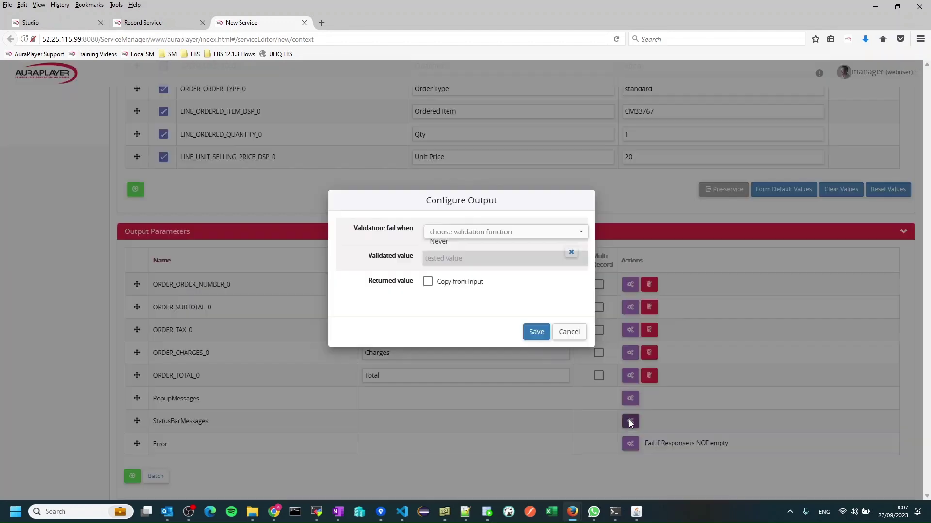
click(484, 244)
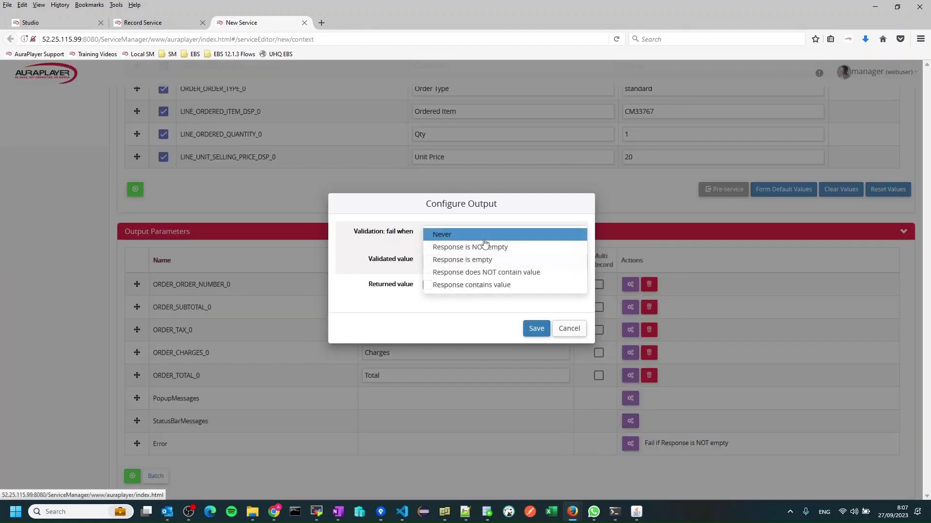
click(473, 272)
click(464, 265)
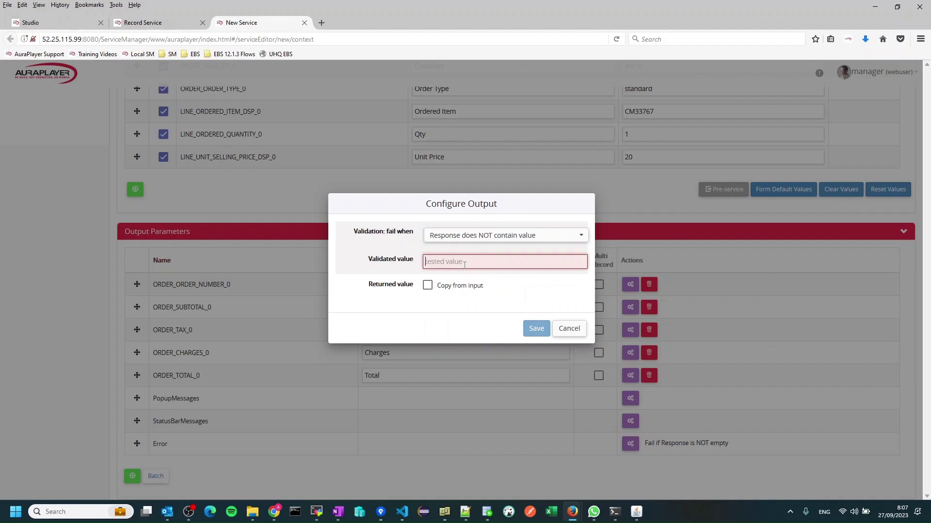
text(FRM)
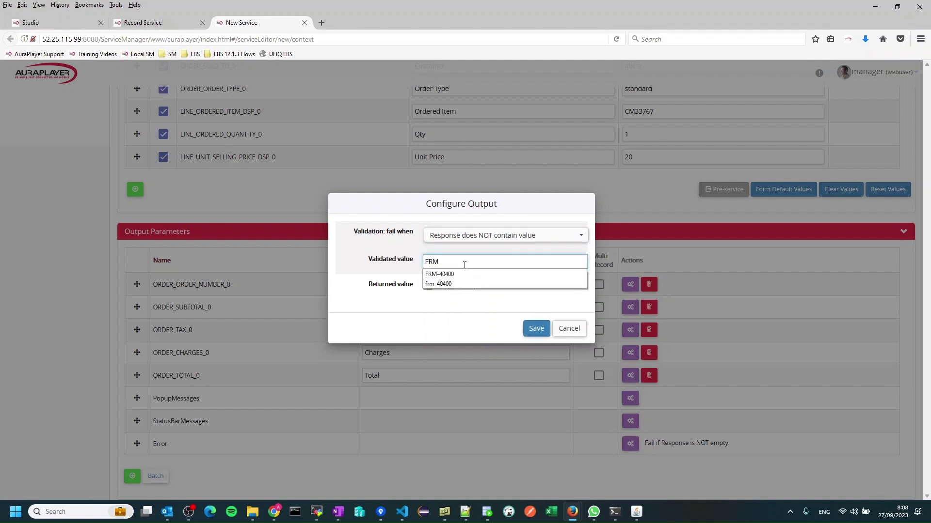
text(-)
key(Down)
key(Return)
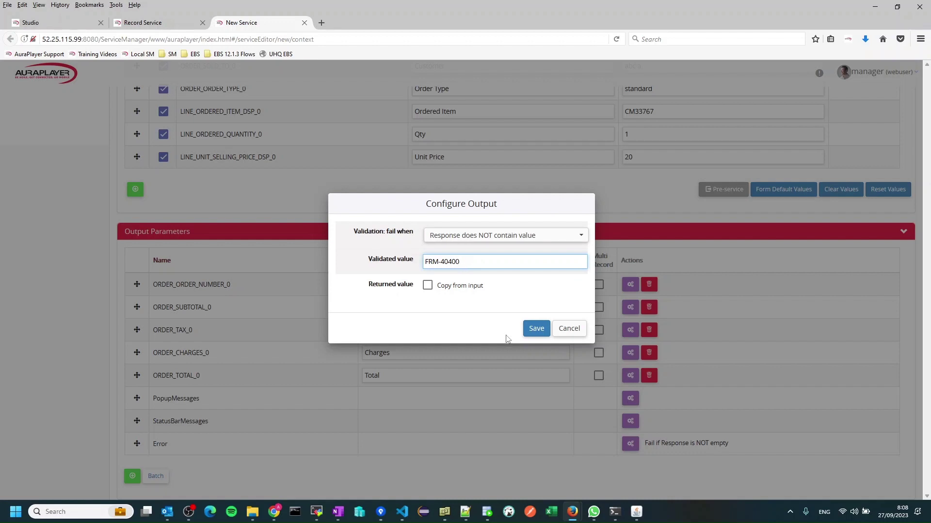
click(537, 329)
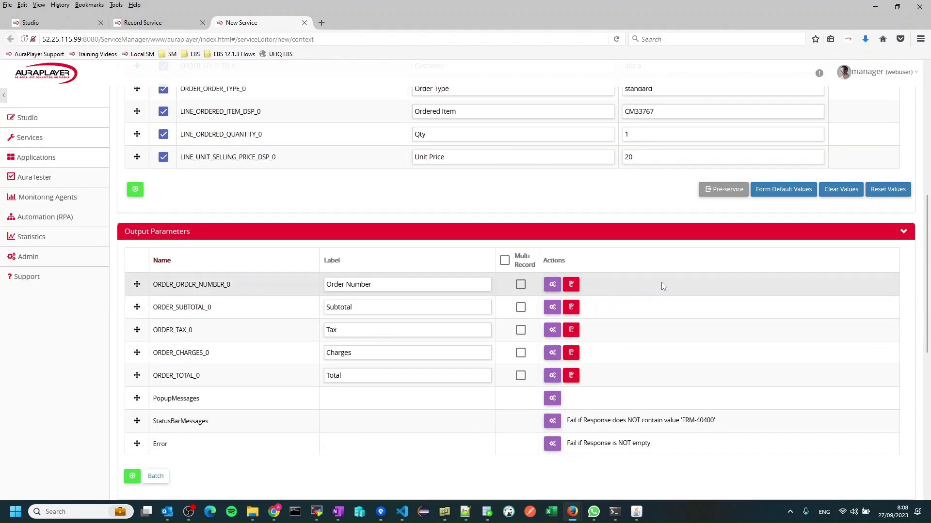
scroll(661, 282, up, 7)
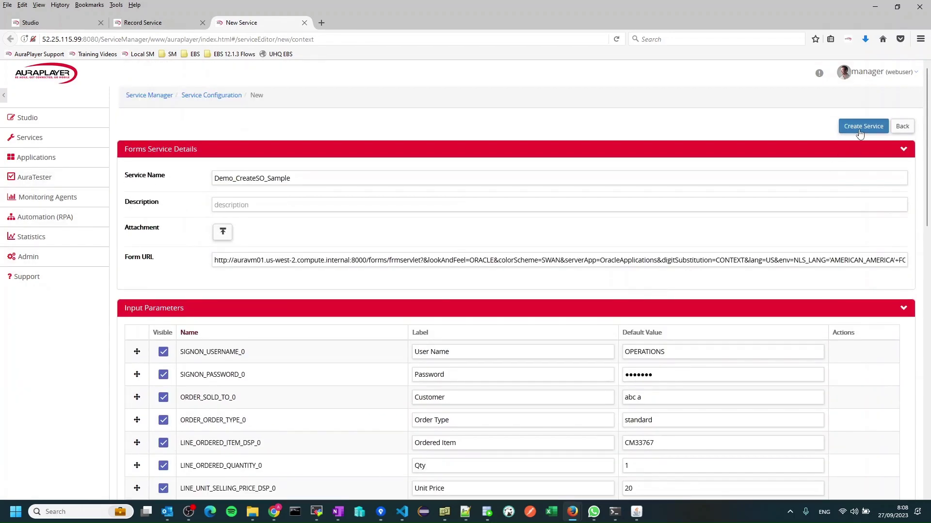
- Create Demo_CreateSO_Sample, select its generated service URL, and expand Input and Output Parameters
click(859, 130)
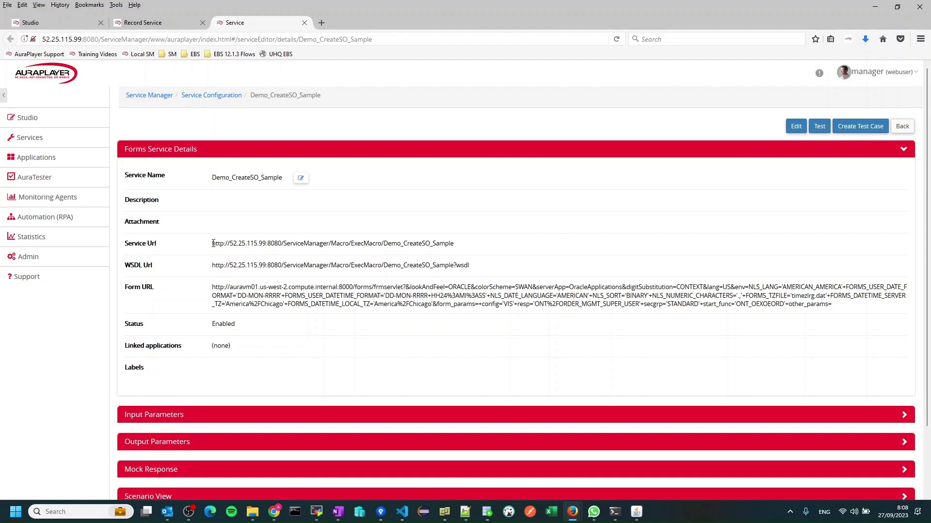
drag(212, 243, 461, 249)
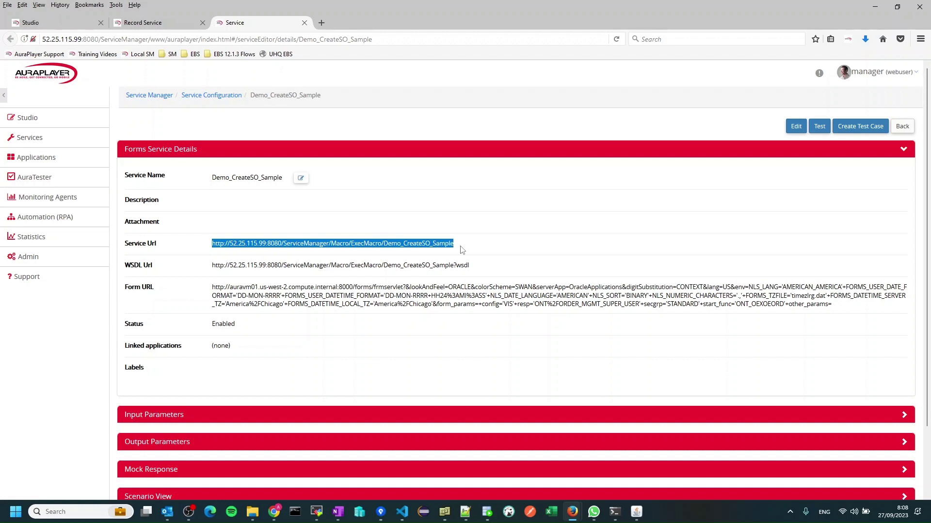
scroll(203, 328, down, 3)
click(187, 340)
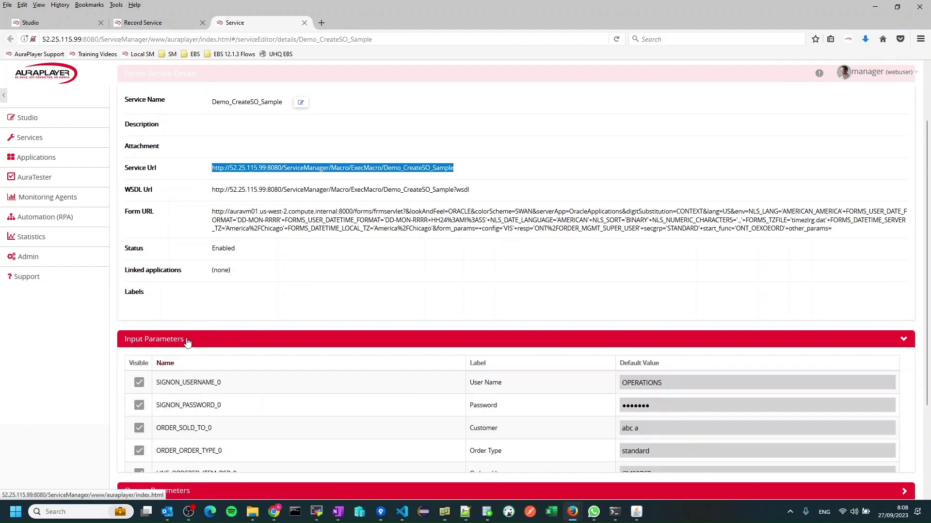
scroll(194, 334, down, 3)
click(165, 406)
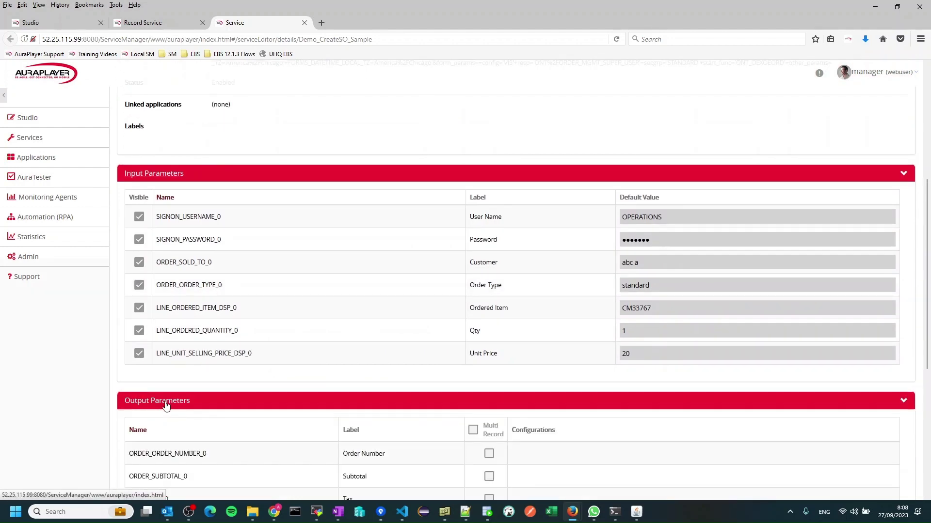
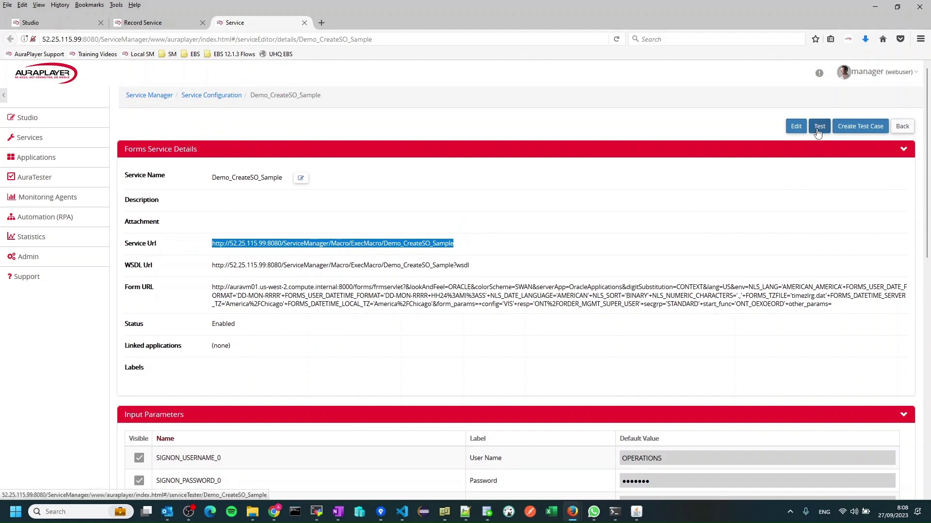
- Test Demo_CreateSO_Sample with Qty changed from 1 to 3 and Unit Price from 20 to 30
click(819, 127)
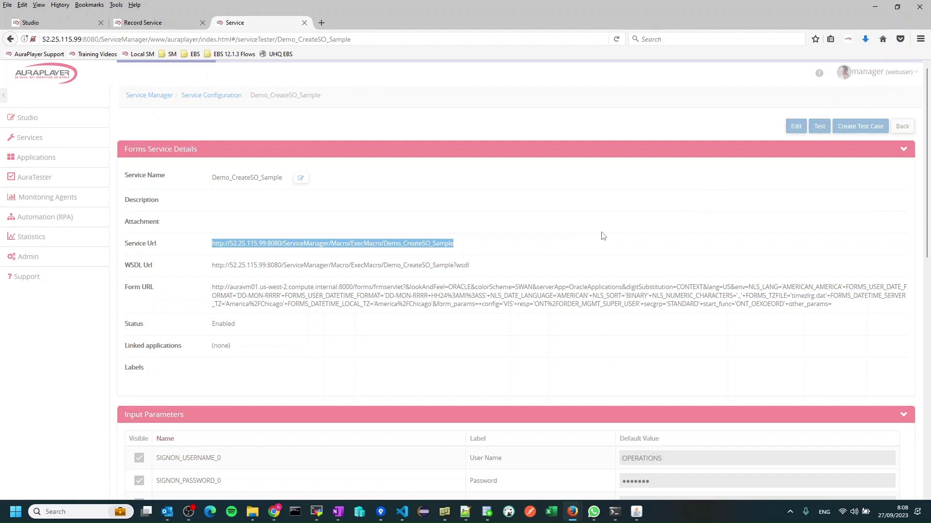
scroll(577, 196, down, 2)
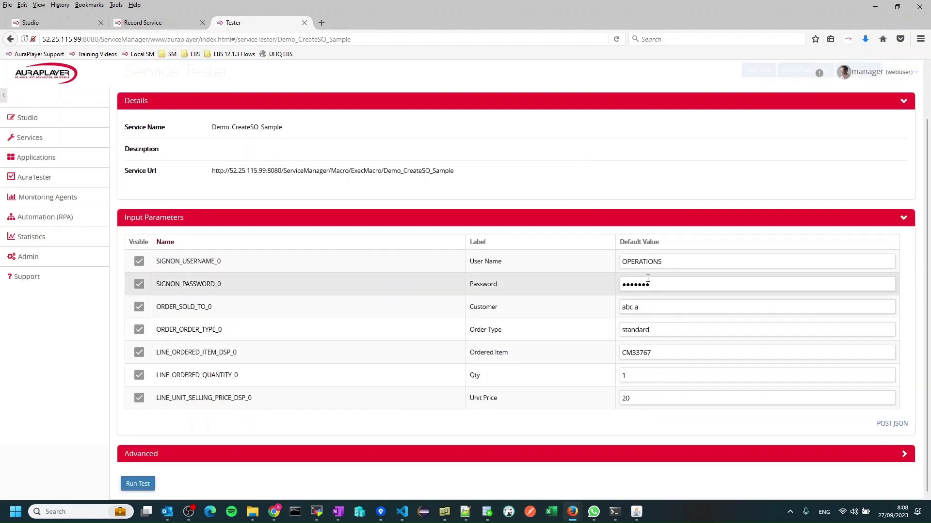
click(656, 376)
key(BackSpace)
text(3)
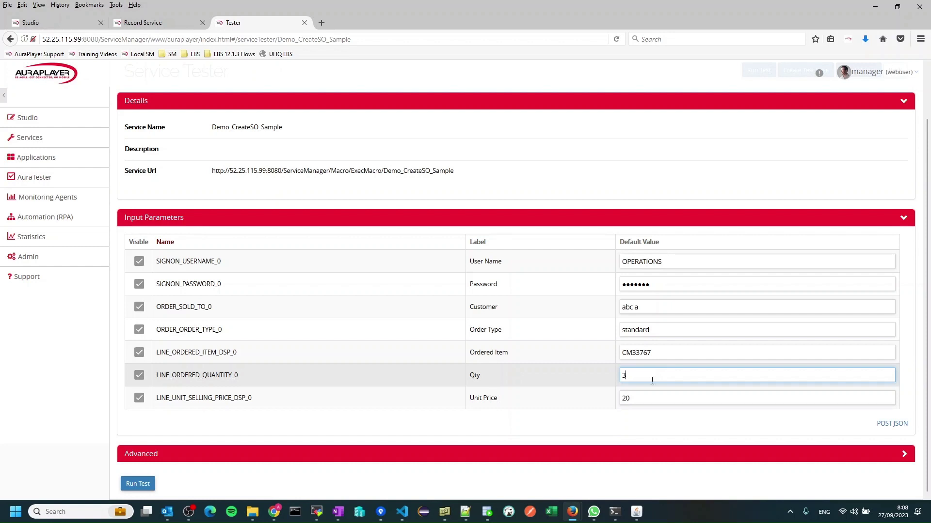
click(638, 398)
double_click(638, 398)
text(30)
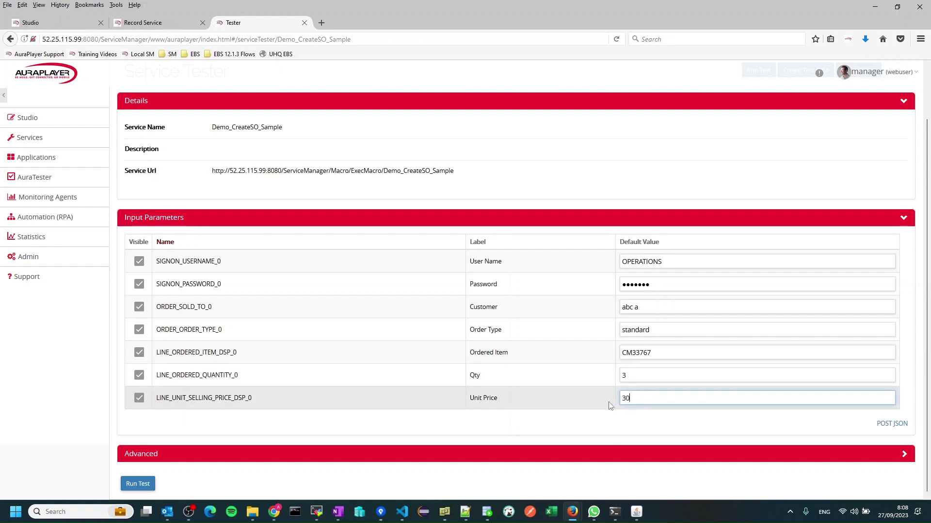
click(137, 486)
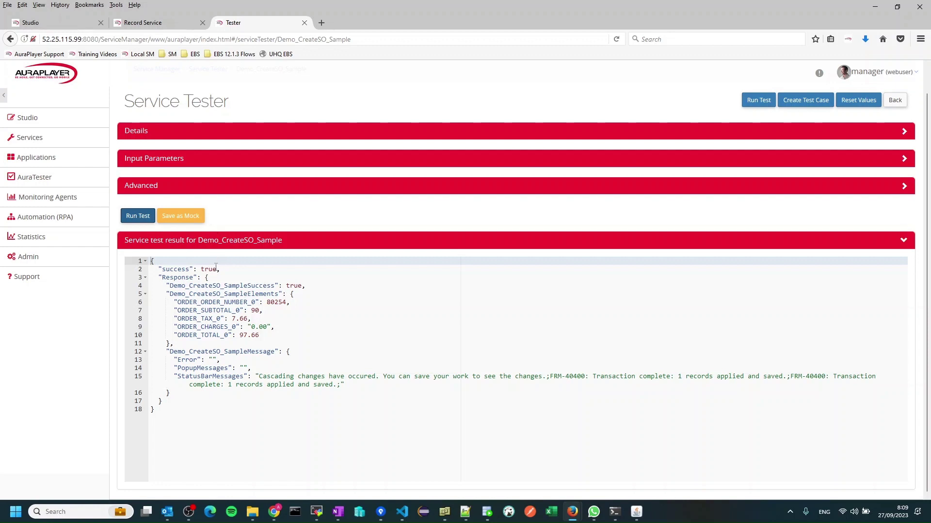
- Highlight the true flag, order number 80254 and FRM-40400 in the result, then bring up Oracle Applications
double_click(207, 270)
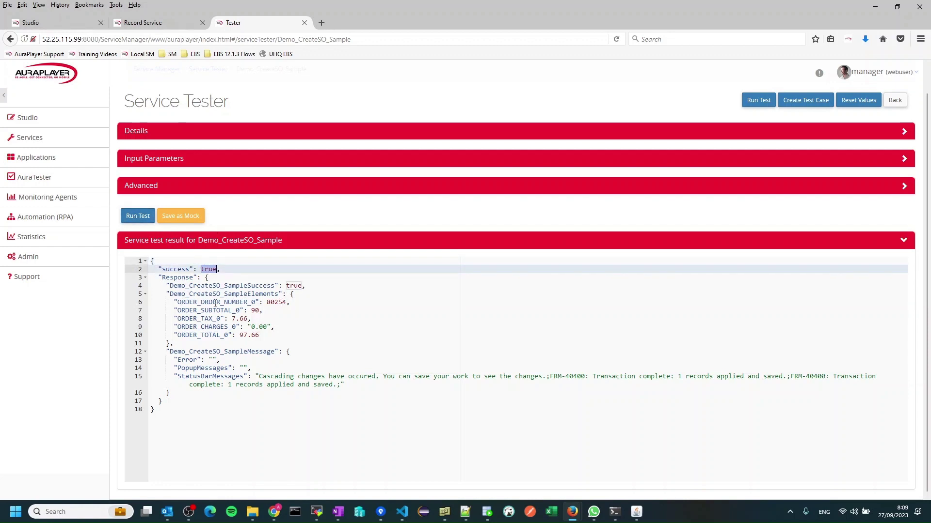
double_click(277, 302)
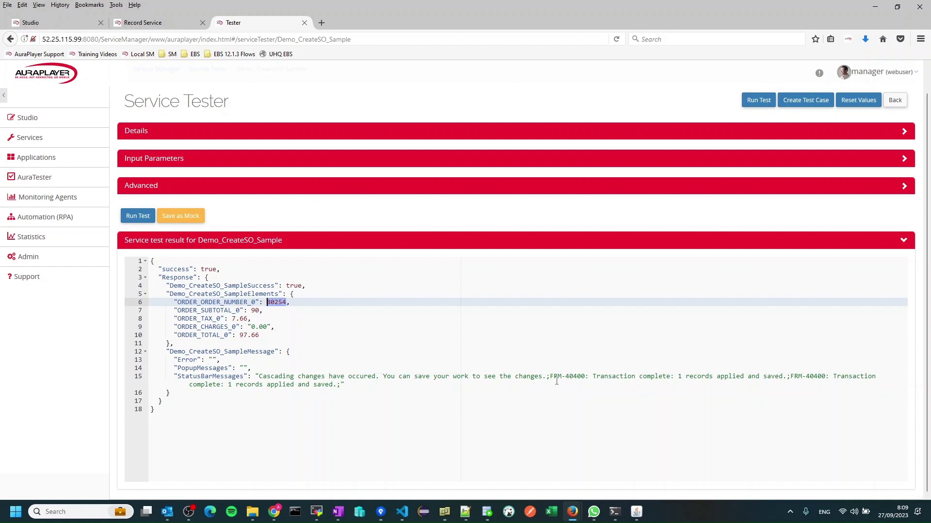
drag(550, 376, 586, 376)
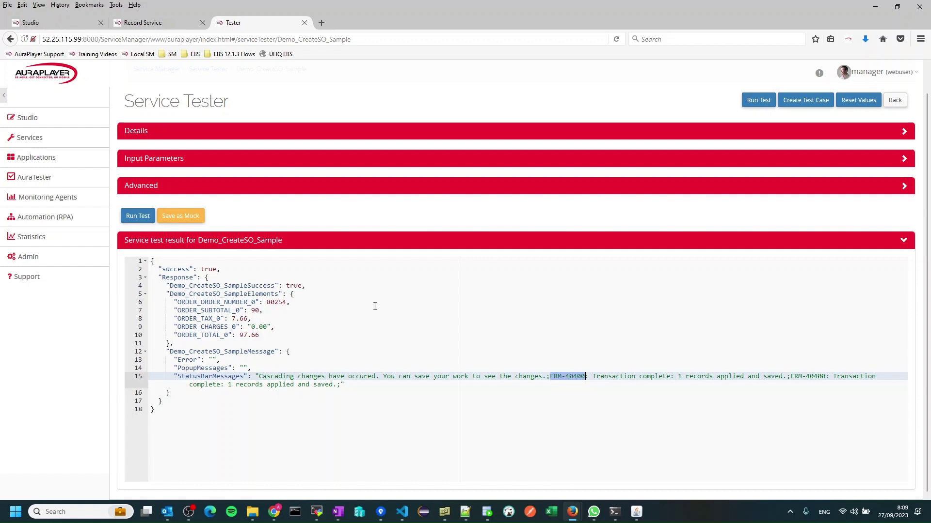
double_click(280, 302)
key(ctrl+c)
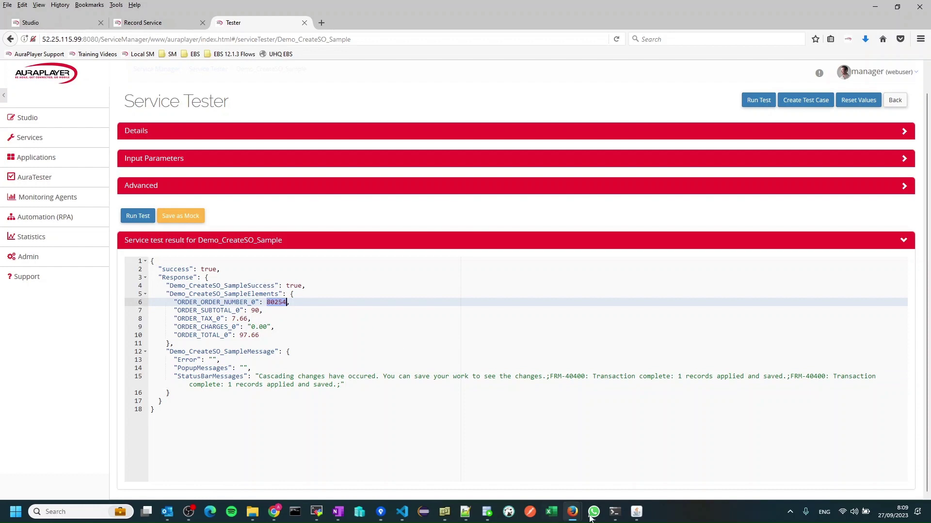
click(636, 512)
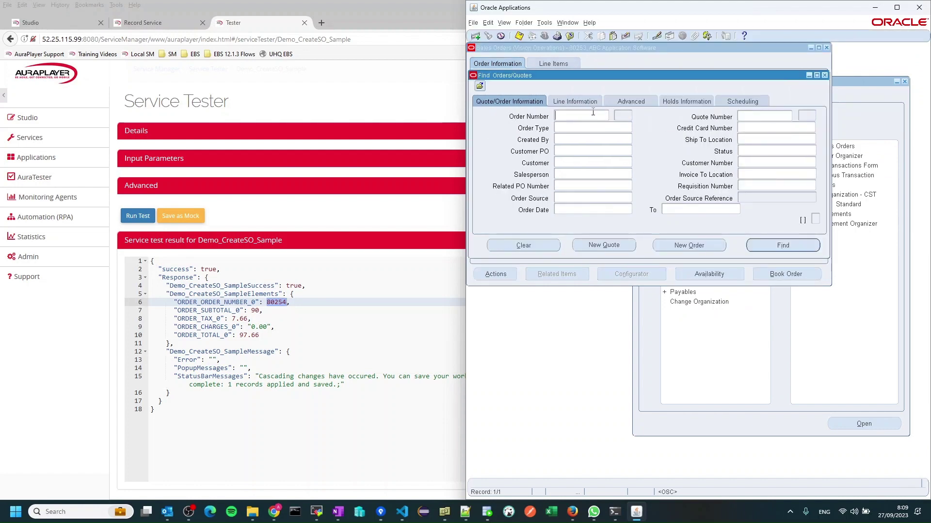
- Find and open sales order 80254, confirm its line of 3 CM33767 at 30.00, then return
key(ctrl+v)
click(777, 246)
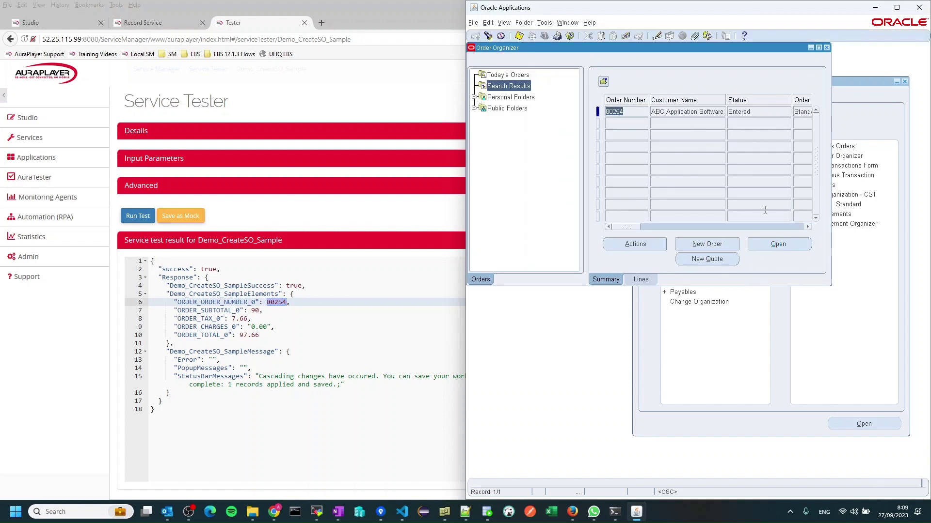
click(778, 245)
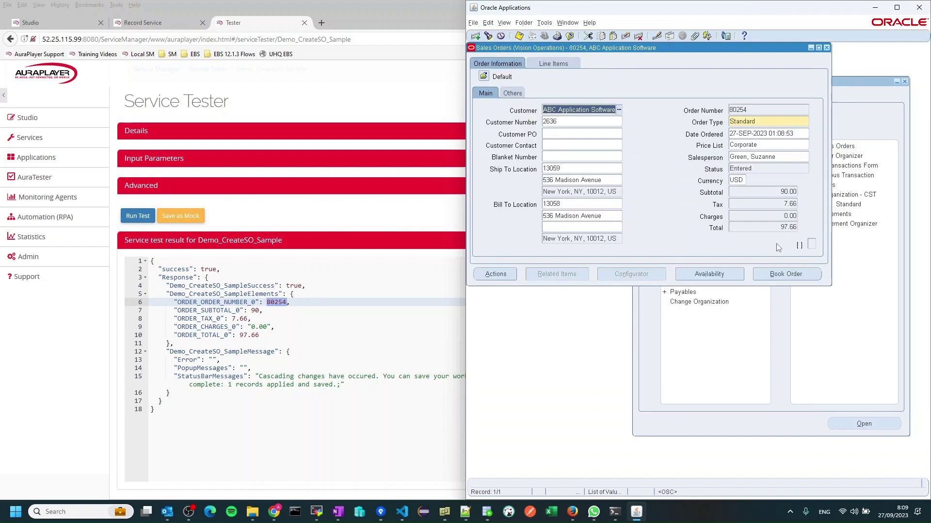
click(556, 67)
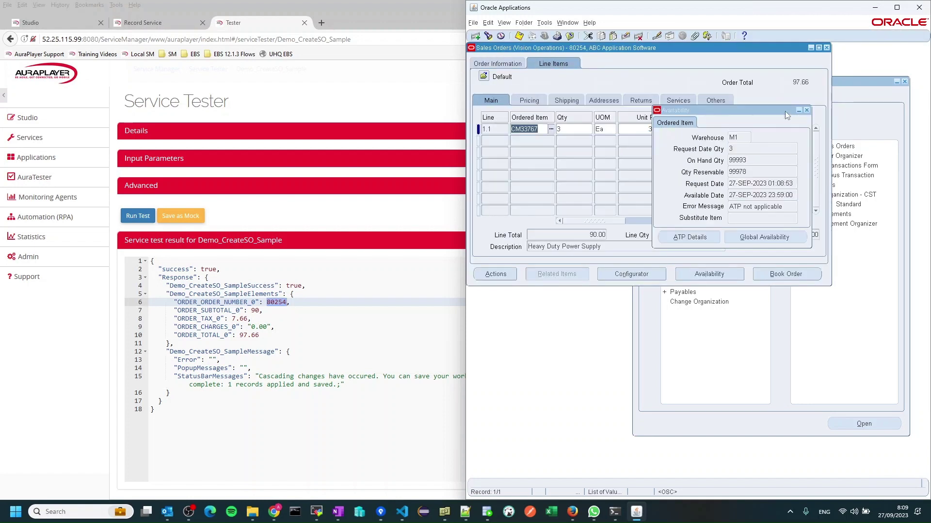
click(806, 111)
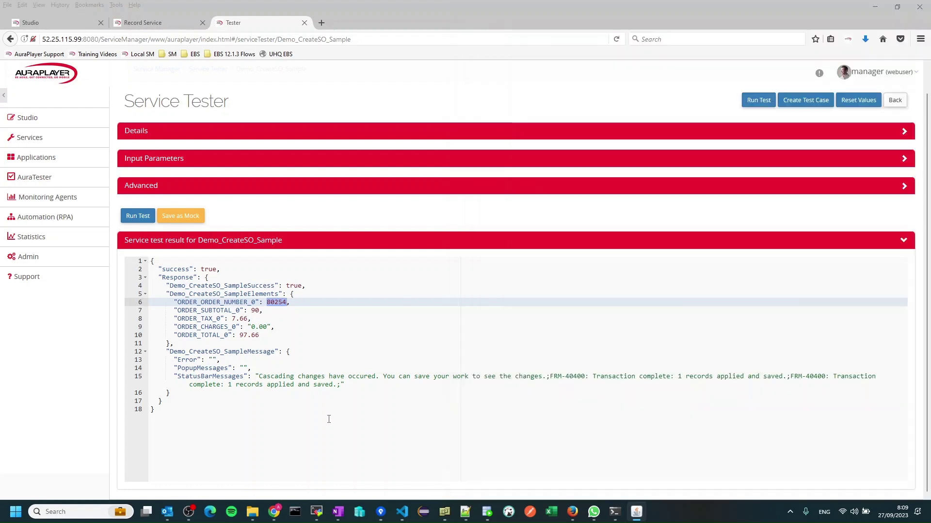
click(328, 417)
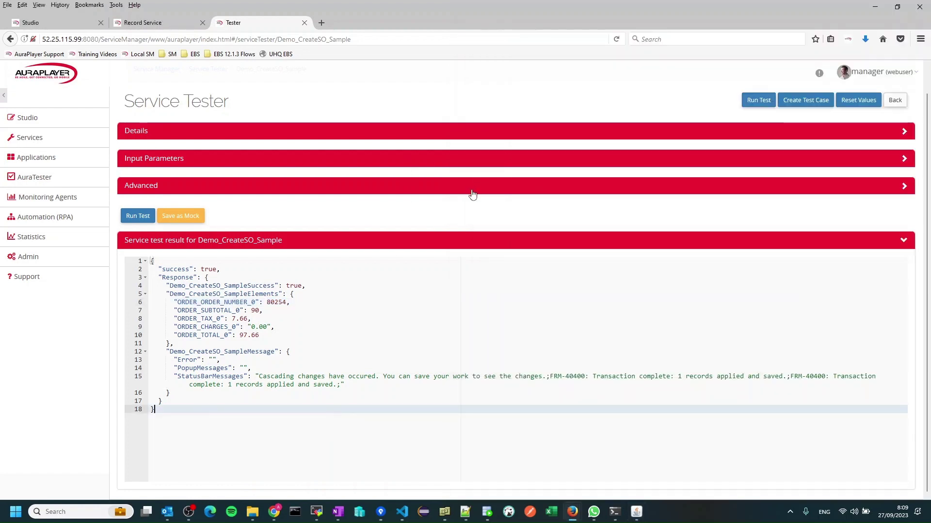
- Rerun the Demo_CreateSO_Sample test with the Customer value replaced by 'aaaa'
click(464, 161)
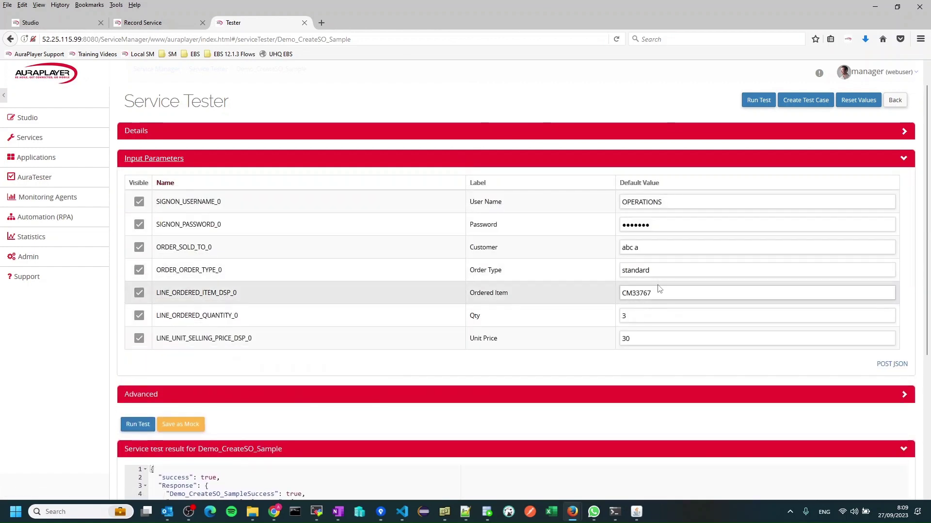
drag(652, 248, 606, 246)
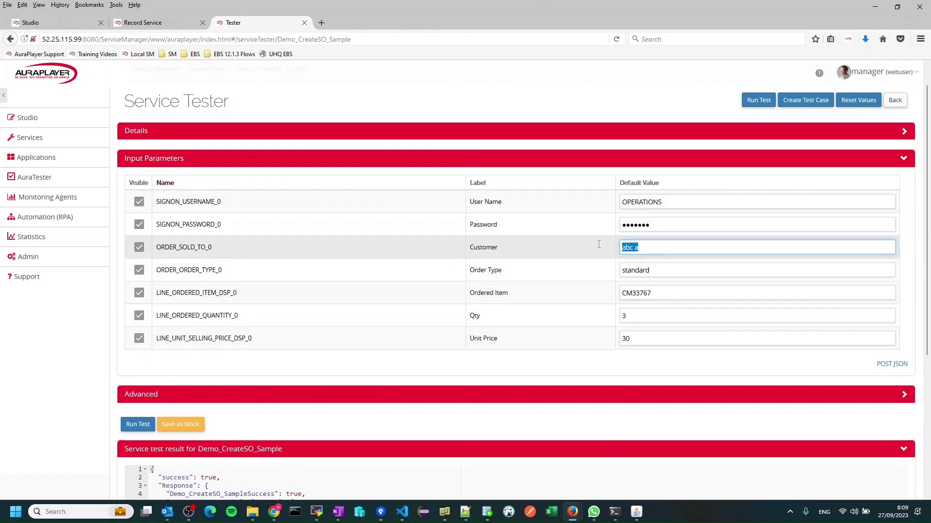
text(aaaa)
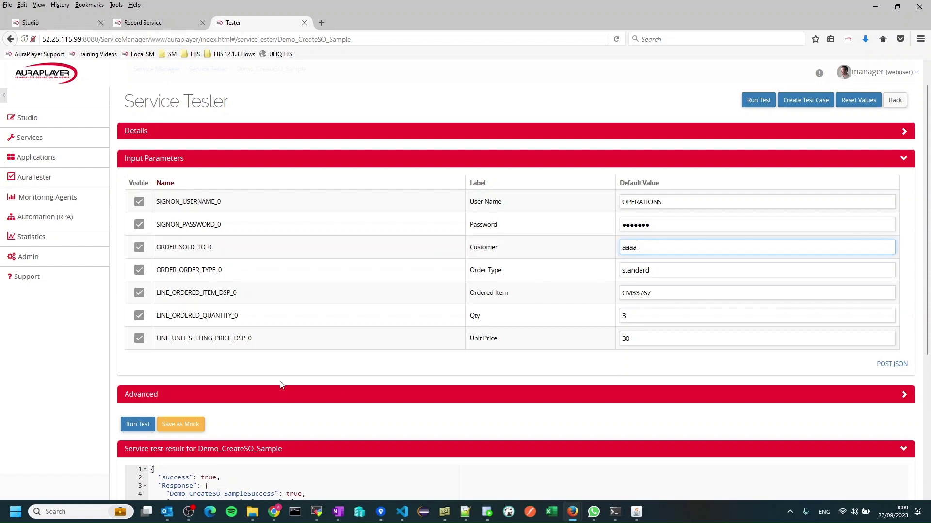
click(139, 425)
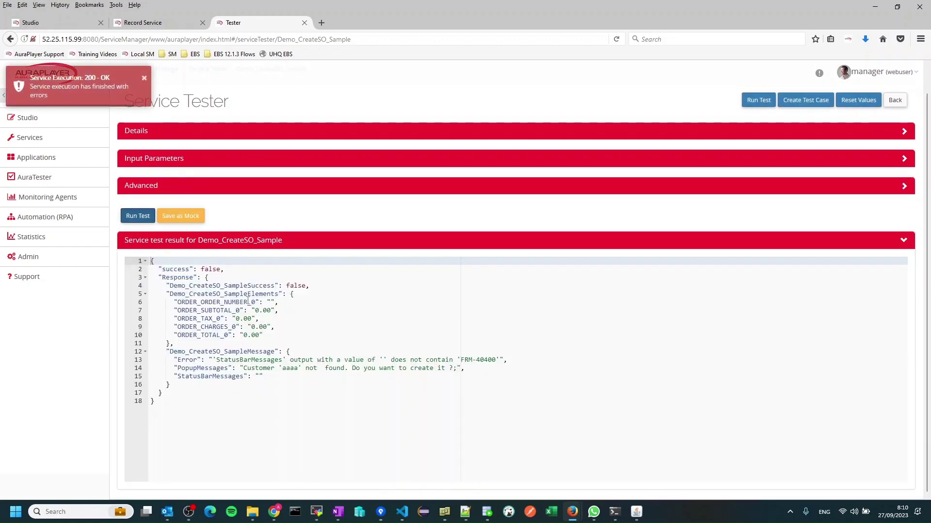
- Highlight the false flag and the customer-not-found popup message, then switch to the RPA processes window
double_click(216, 269)
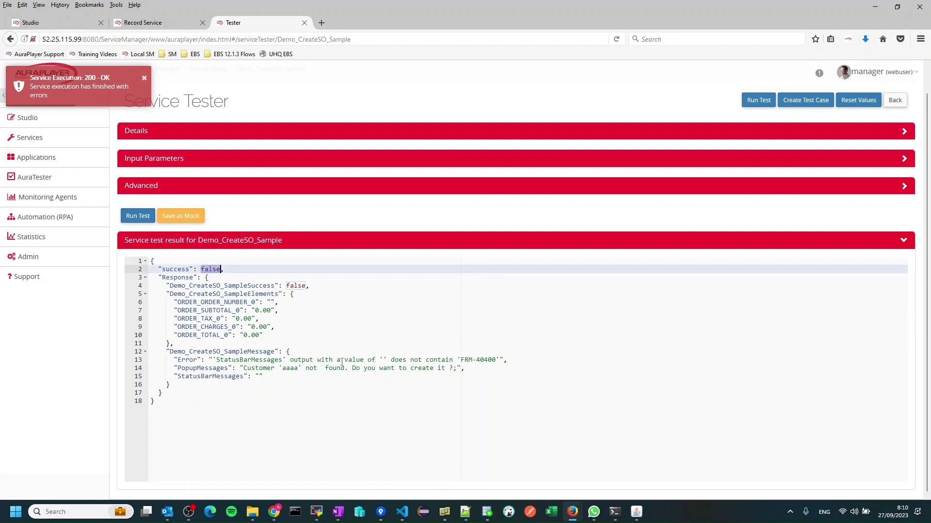
drag(243, 368, 455, 369)
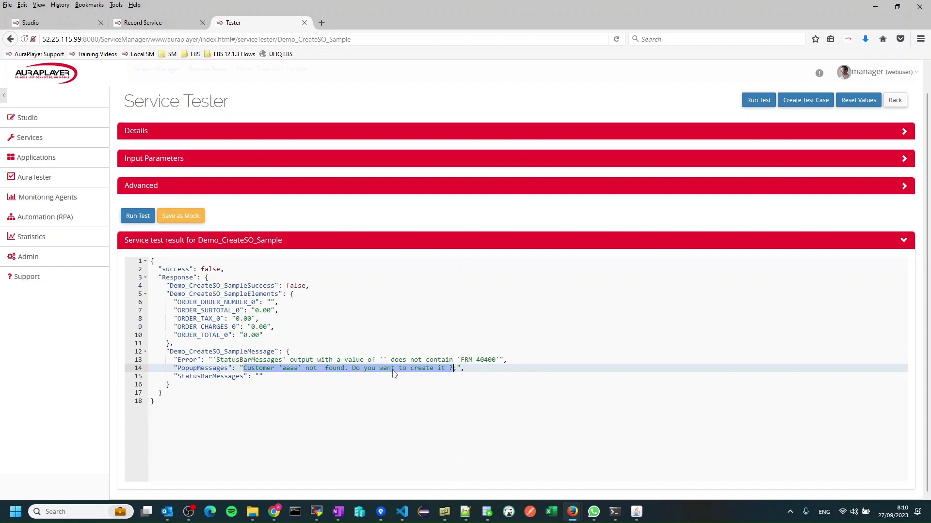
key(alt+Tab)
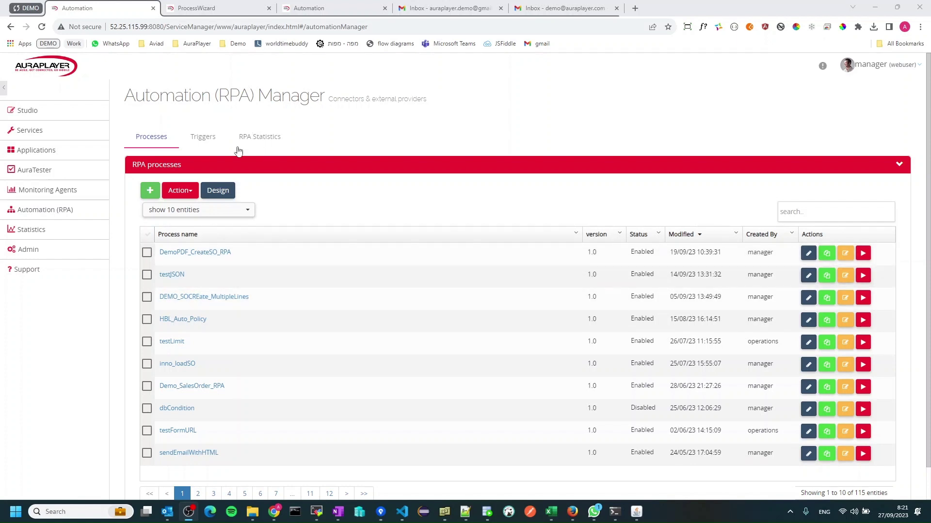
- Switch to the ProcessWizard tab showing the Demo_SalesOrder_RPA flow from Input Email to error handling
click(202, 12)
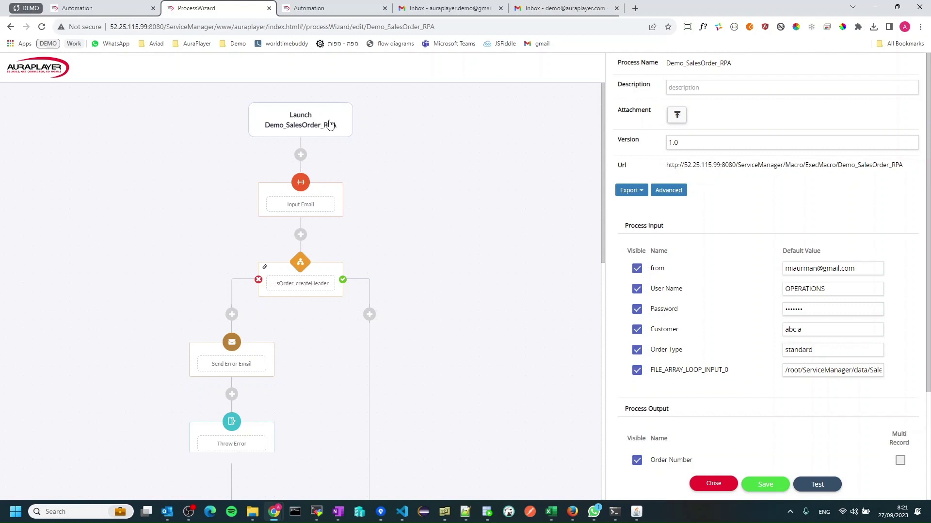
click(301, 155)
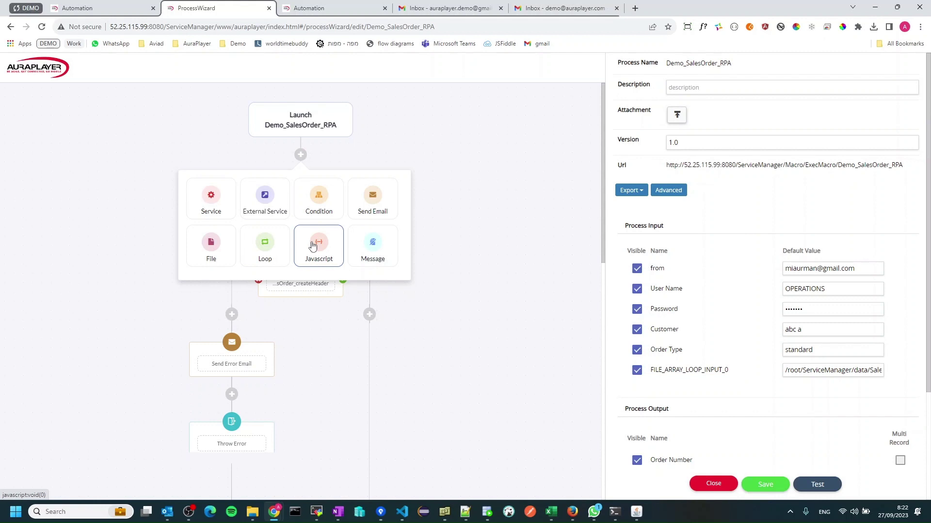
click(458, 258)
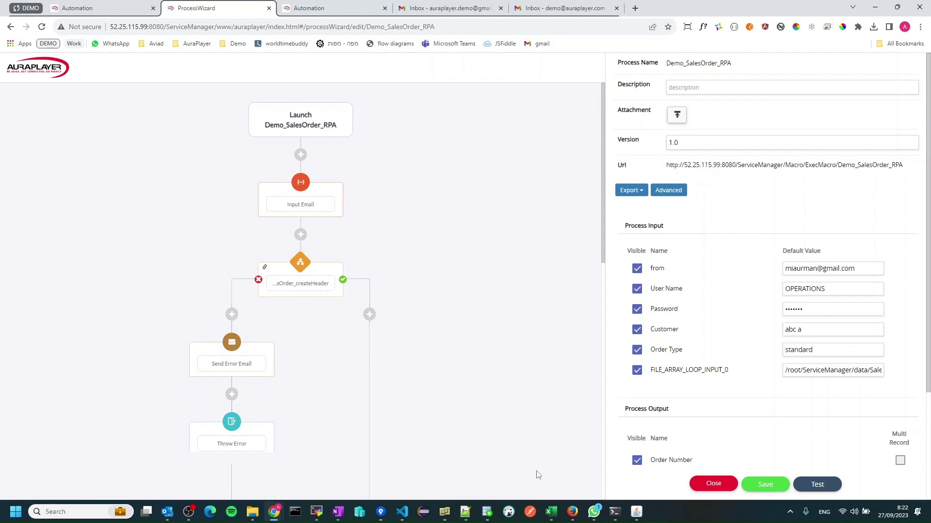
click(551, 513)
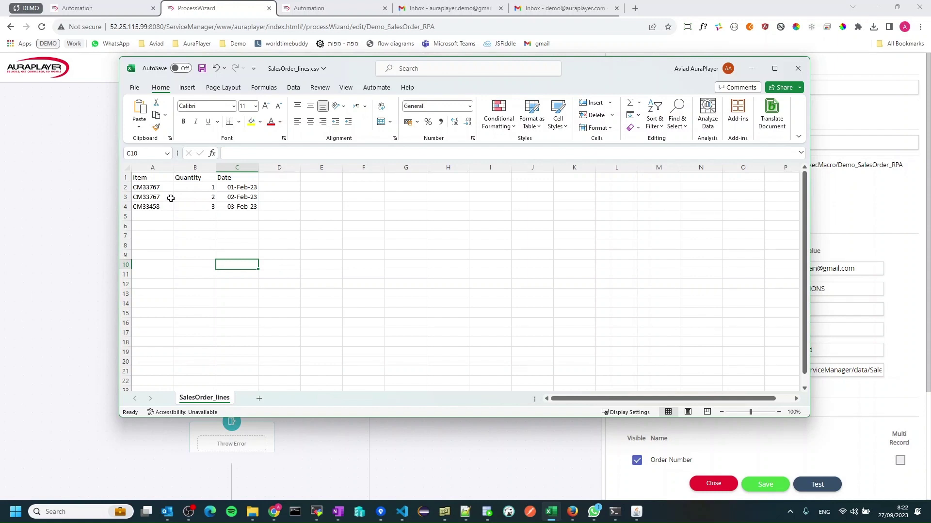
click(63, 224)
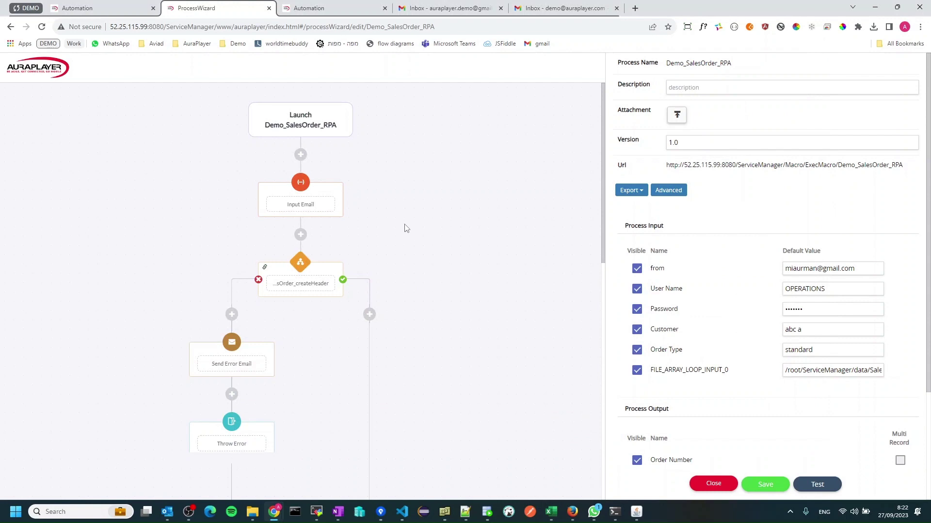
- Show the Loop step's properties: CSV File type, SalesOrder data path, header line, starting line 1
scroll(326, 187, down, 2)
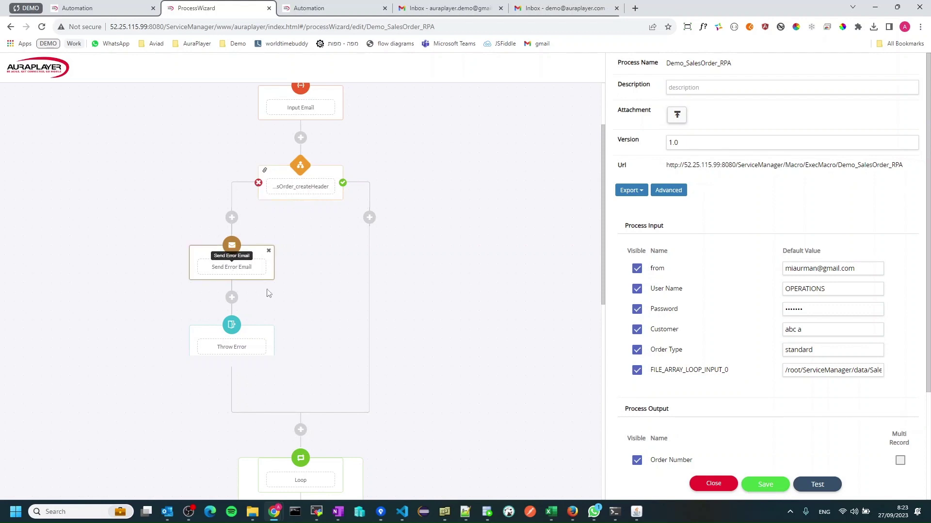
scroll(306, 292, down, 2)
scroll(359, 305, down, 3)
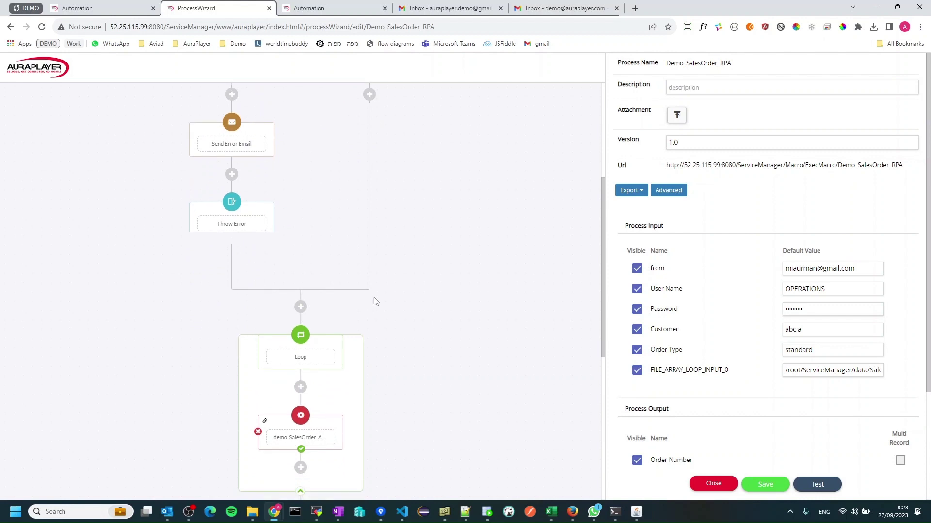
click(324, 245)
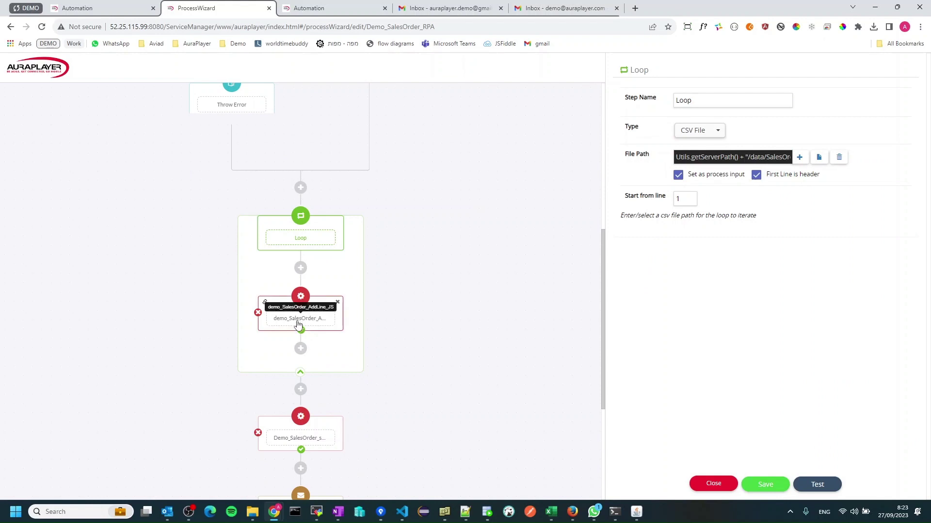
scroll(298, 324, down, 2)
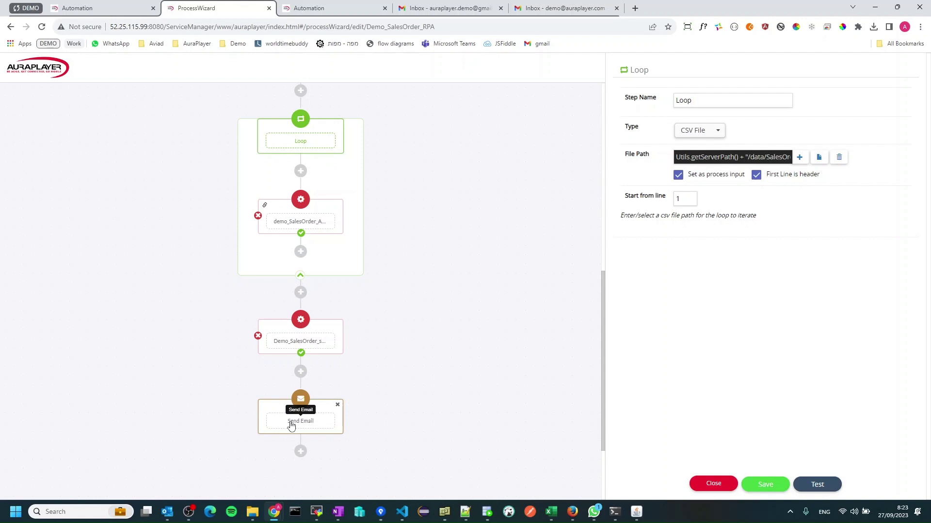
scroll(449, 394, up, 8)
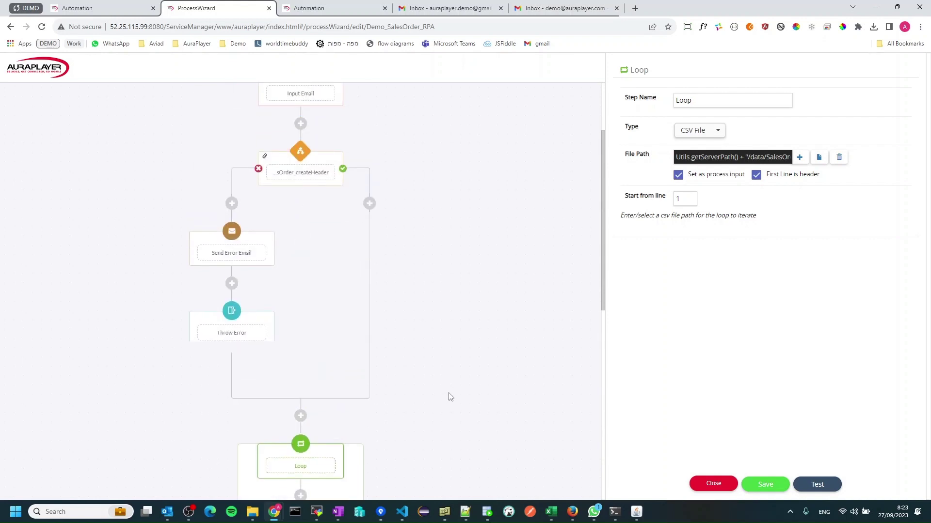
scroll(455, 389, up, 1)
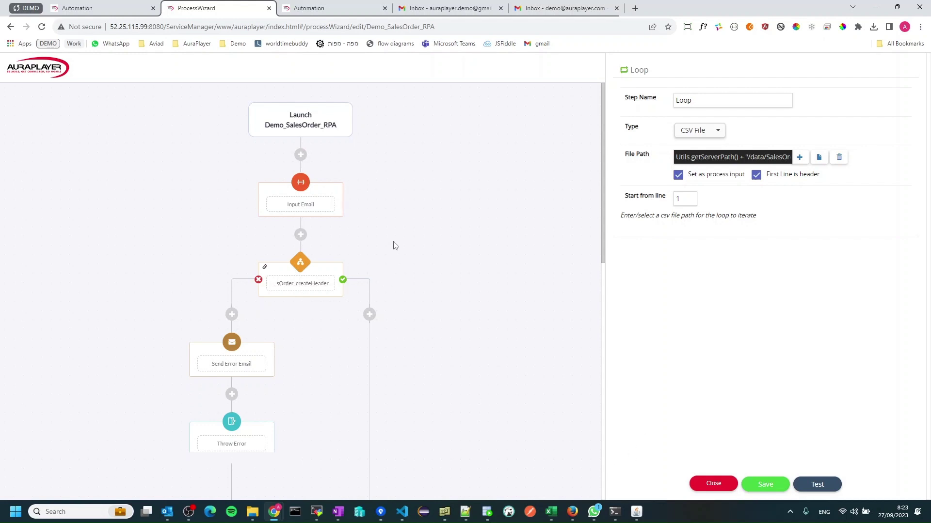
- Go to the RPA Triggers list and start a new trigger to see the Scheduled and Email triggered types
click(316, 12)
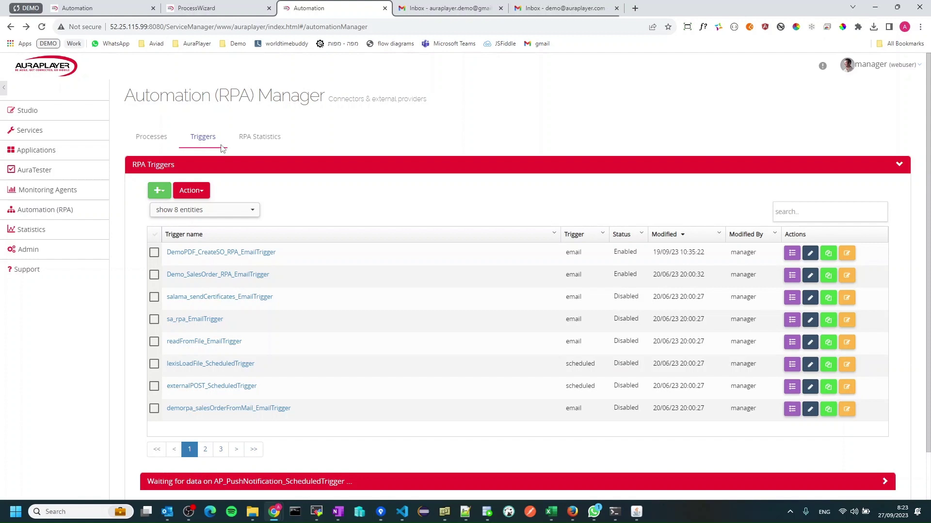
click(166, 193)
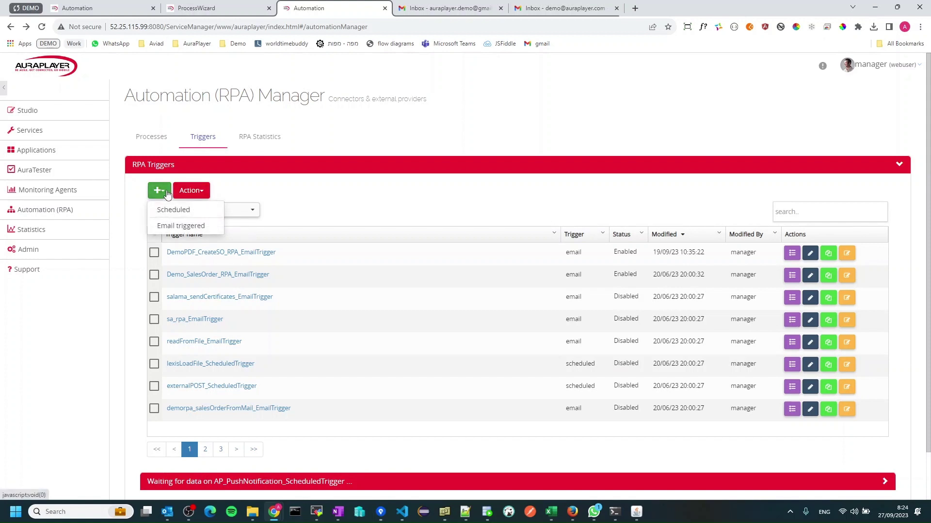
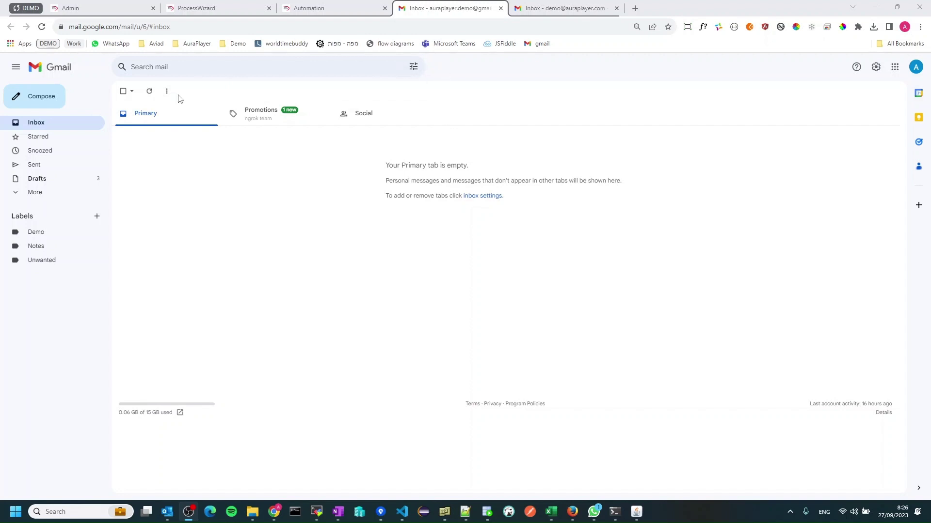
- Start a full-screen new message addressed to the demo account
click(47, 107)
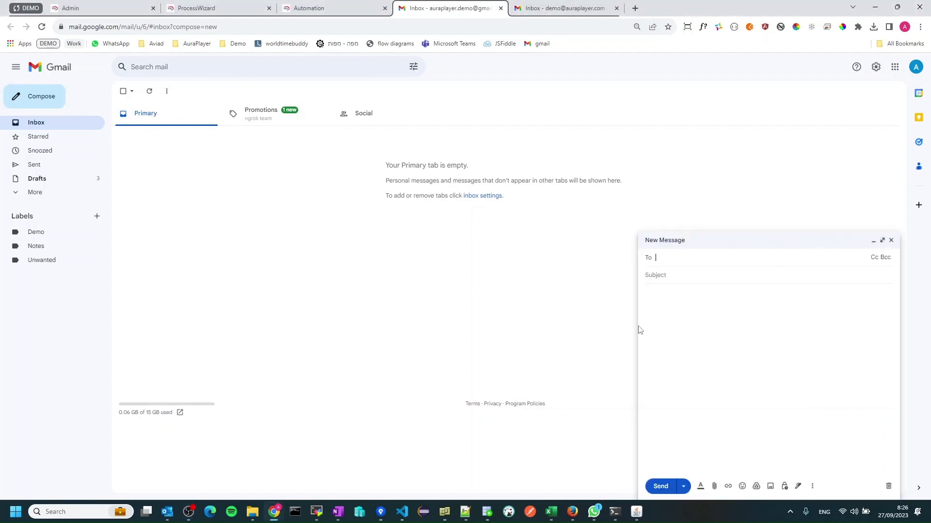
click(882, 241)
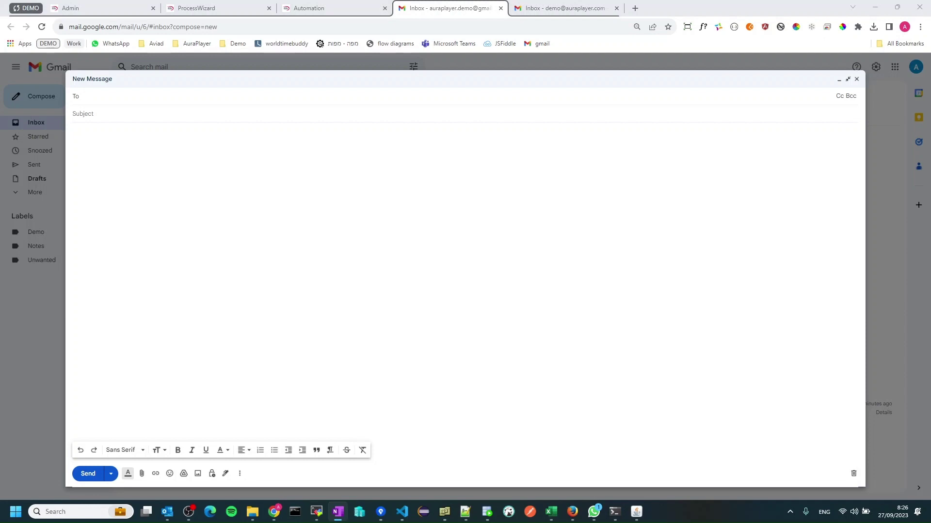
click(137, 96)
key(ctrl+v)
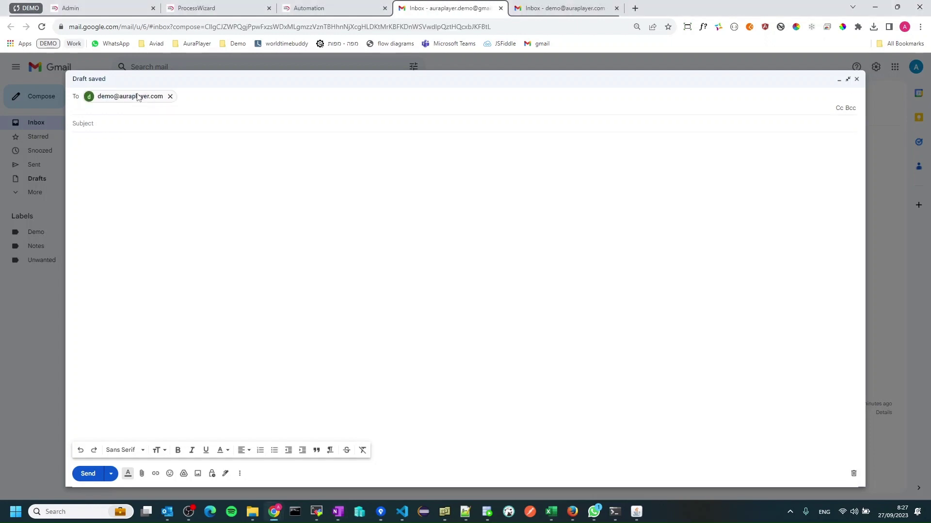
mouse_move(138, 96)
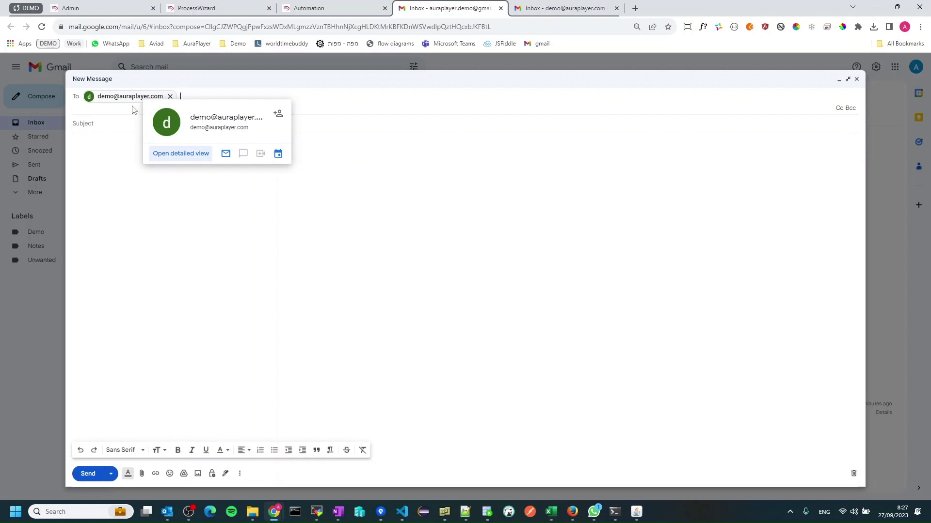
click(110, 160)
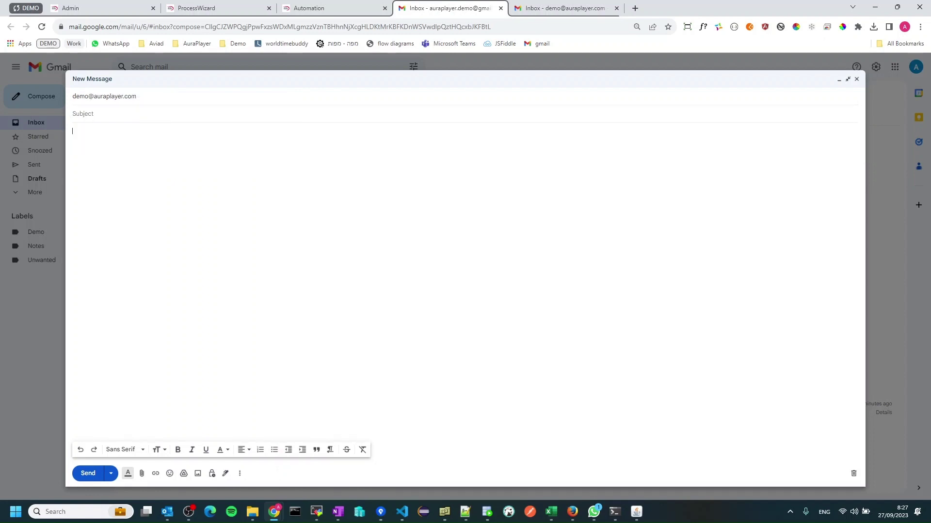
- Paste the subject 'Create SalesOrder for ABC Application Software' and check its wording
key(alt+Tab)
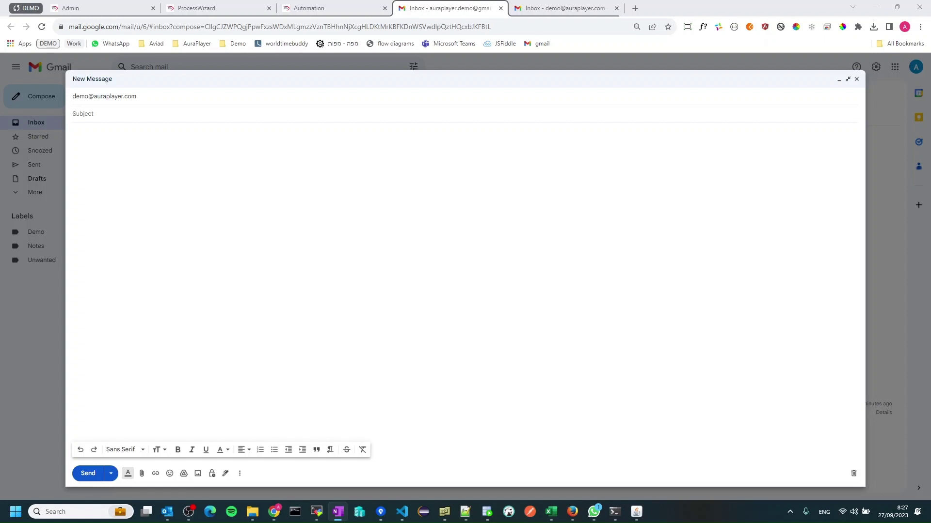
key(alt+Tab)
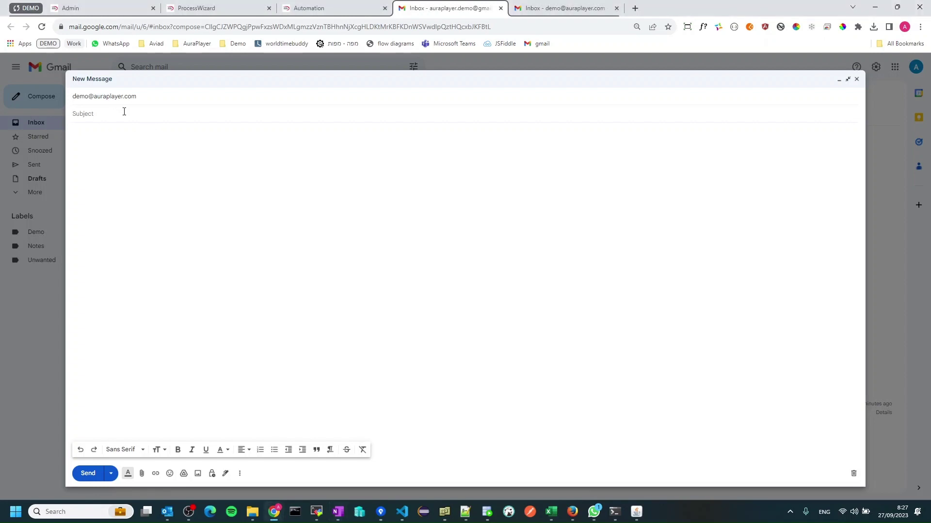
click(124, 112)
text(Create SalesOrder for ABC Application Software)
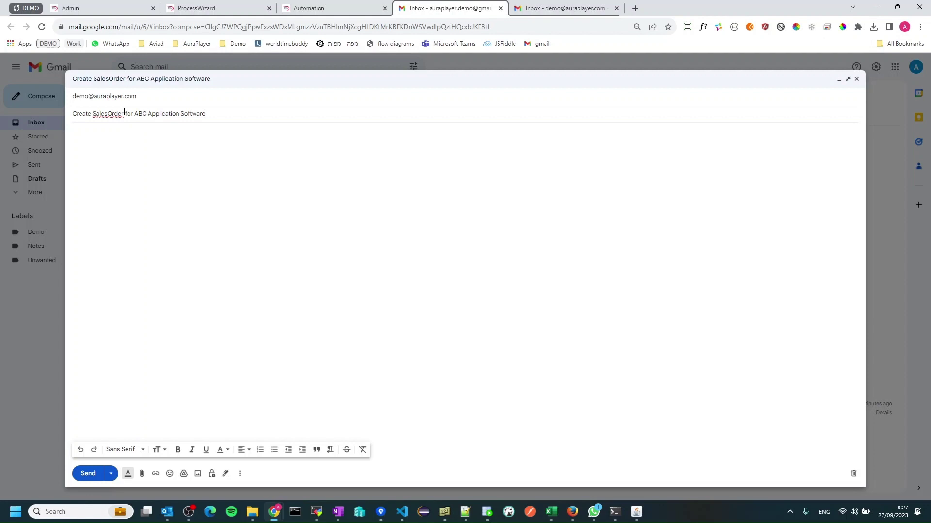
key(Home)
key(shift+Right)
key(shift+Right)
key(shift+Right)
key(shift+Right)
key(shift+Right)
key(shift+Right)
key(shift+Right)
key(shift+Right)
key(shift+Right)
key(shift+Right)
key(shift+Right)
key(shift+Right)
key(shift+Right)
key(shift+Right)
key(shift+Right)
key(shift+Right)
key(shift+Right)
key(shift+Right)
key(shift+Right)
key(shift+Right)
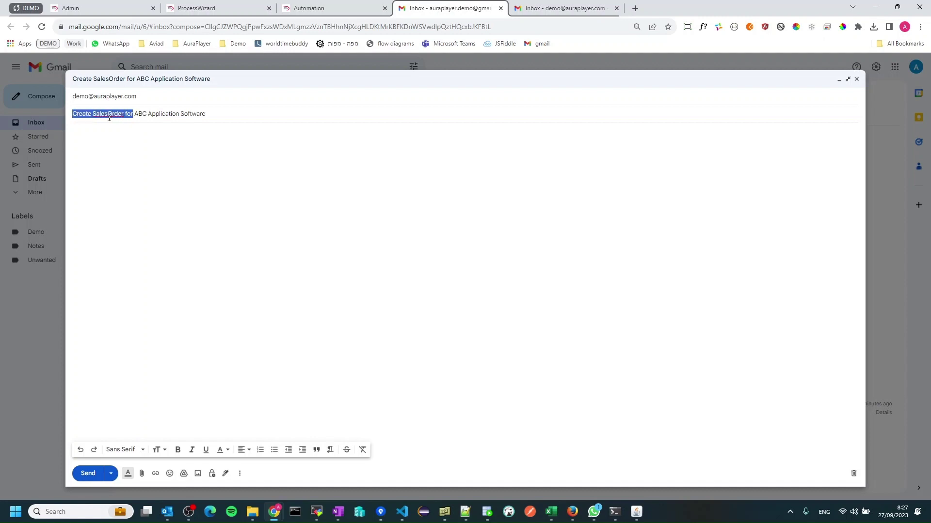
key(Right)
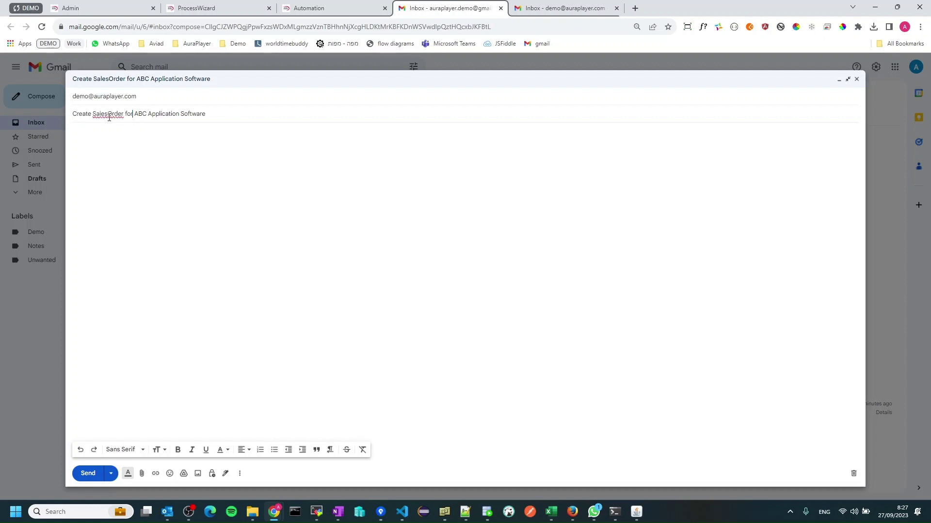
key(shift+End)
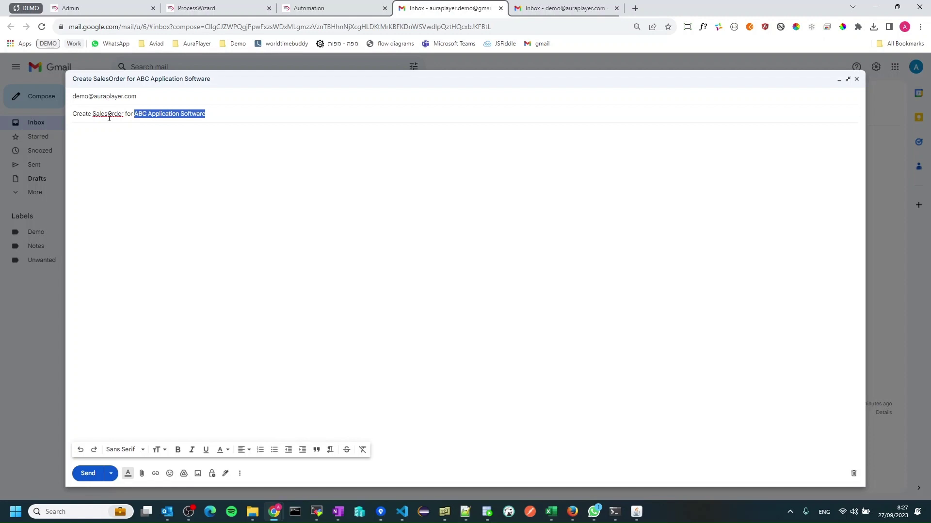
click(118, 134)
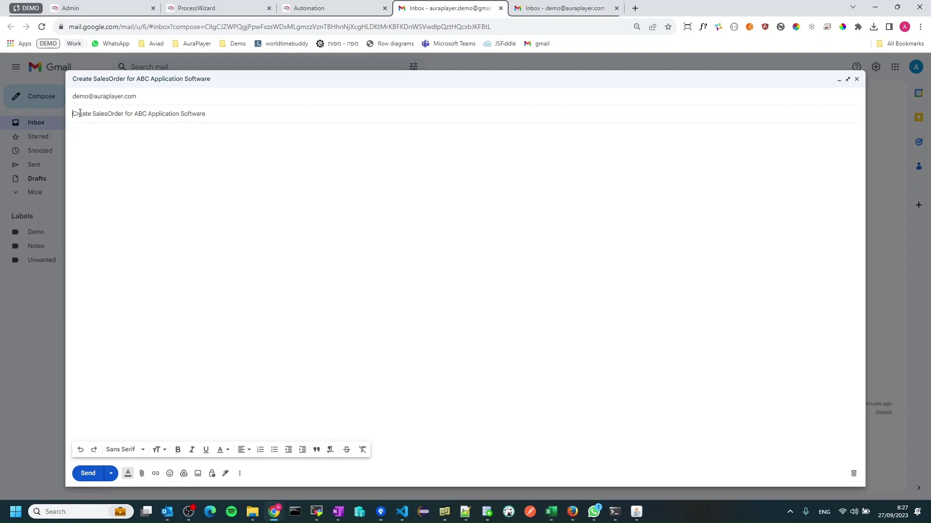
drag(72, 113, 228, 121)
key(ctrl+c)
- Attach SalesOrder_lines.csv to the sales order email
click(116, 134)
click(142, 474)
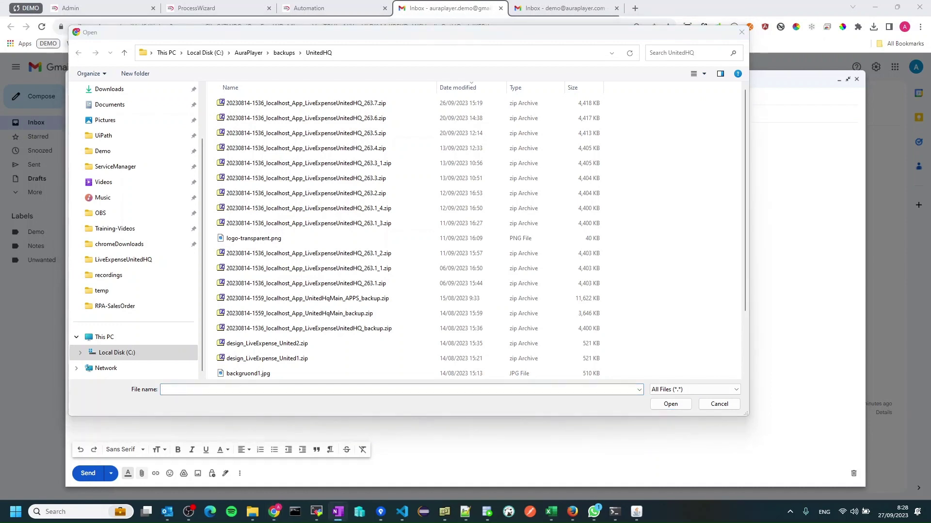
click(213, 390)
text(C:\AuraPlayer\Demo\RPA-SalesOrder\SalesOrder_lines.csv)
key(Return)
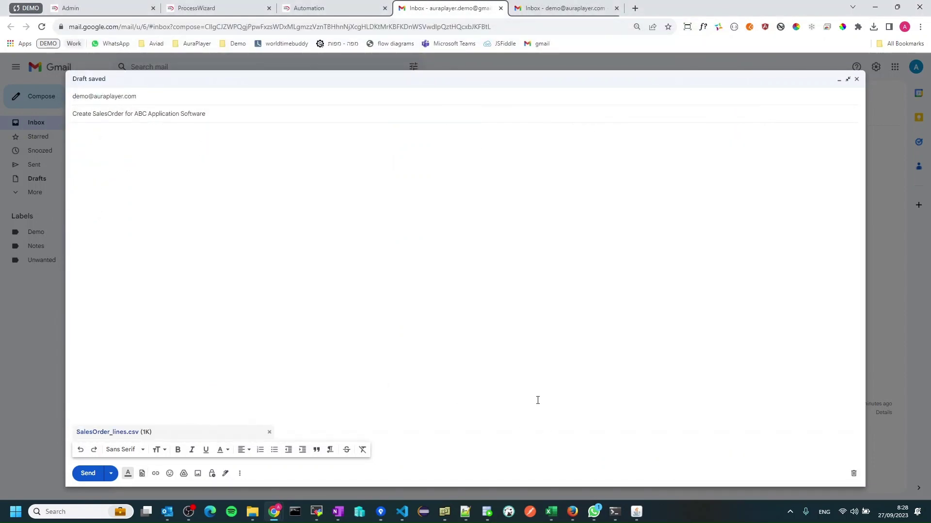
- Review the order lines spreadsheet in Excel, minimize it, and send the email
click(551, 512)
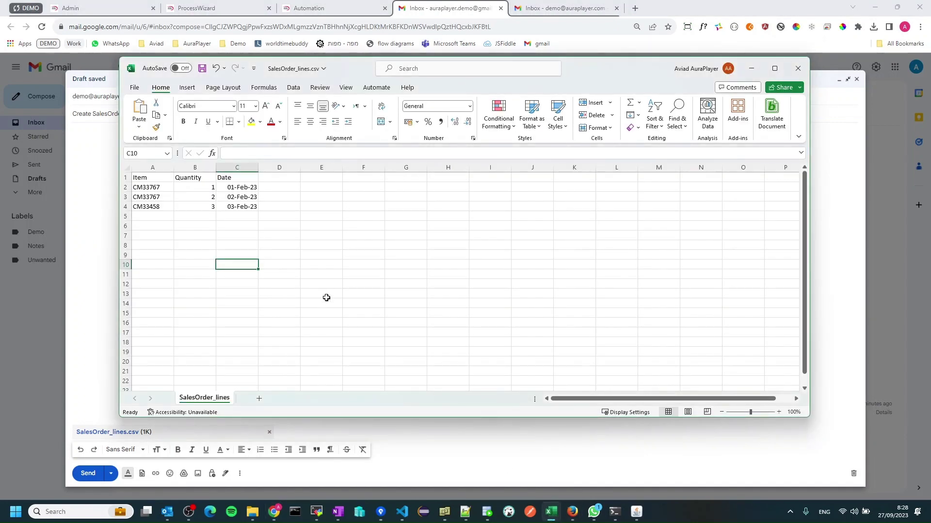
click(750, 71)
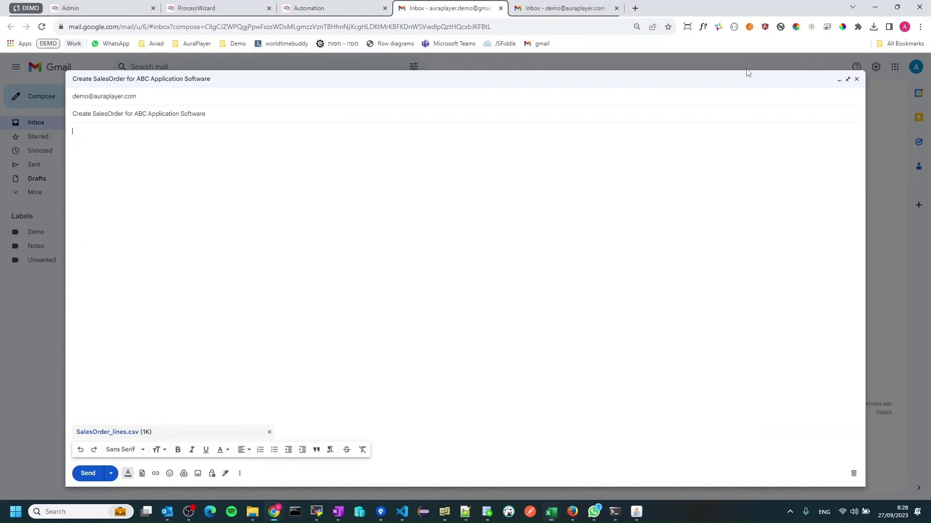
click(88, 474)
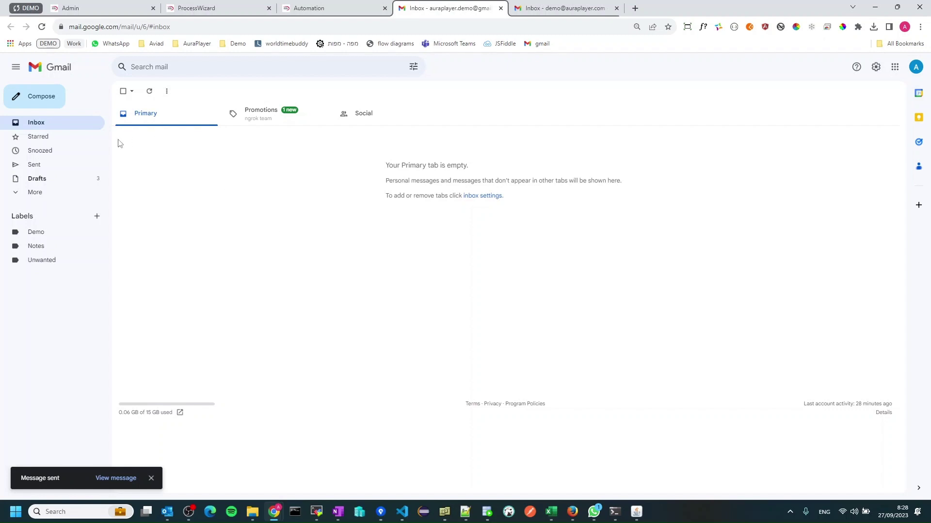
- Start another full-screen new message addressed to the demo account
click(38, 102)
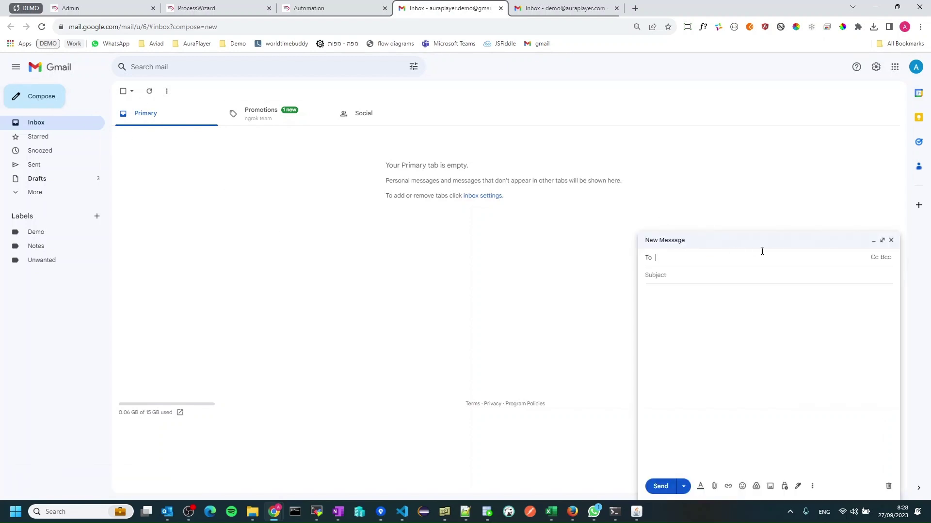
click(882, 240)
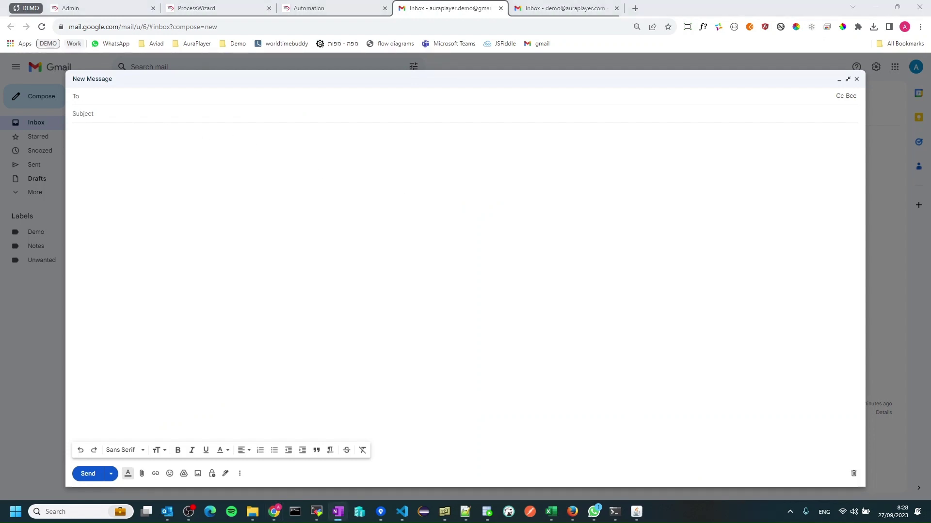
click(134, 100)
key(ctrl+v)
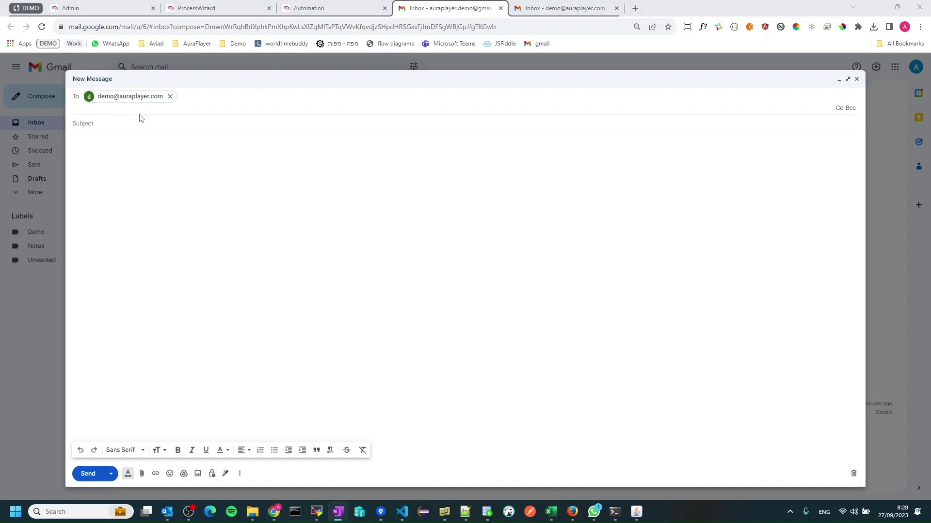
click(127, 130)
- Set the subject to 'Create SalesOrder for aaaaa' and attach SalesOrder_lines.csv
click(121, 113)
key(ctrl+v)
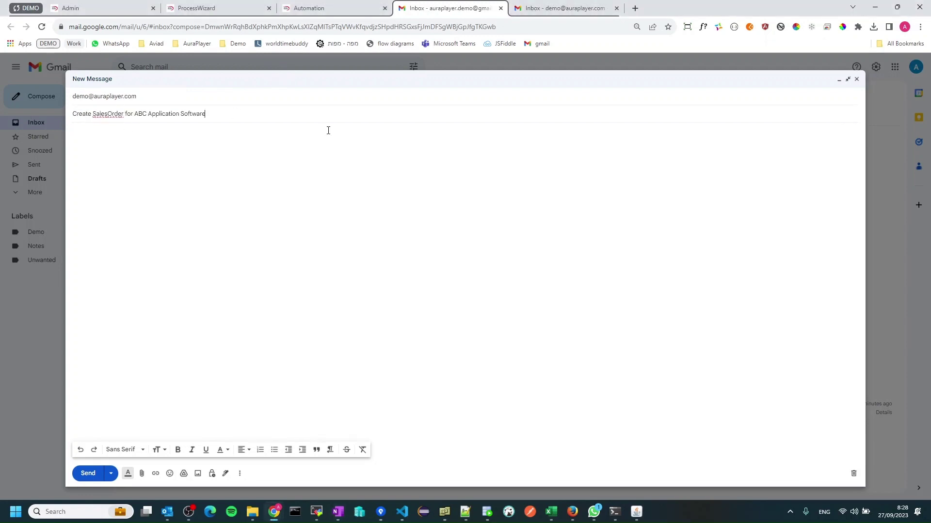
key(shift+Left)
key(shift+Left)
key(shift+Left)
key(shift+Left)
key(shift+Left)
key(shift+Left)
key(shift+Left)
key(shift+Left)
key(shift+Left)
key(shift+Left)
key(shift+Left)
key(shift+Left)
key(shift+Left)
key(shift+Left)
key(shift+Left)
key(shift+Left)
key(shift+Left)
key(shift+Left)
key(shift+Left)
key(shift+Left)
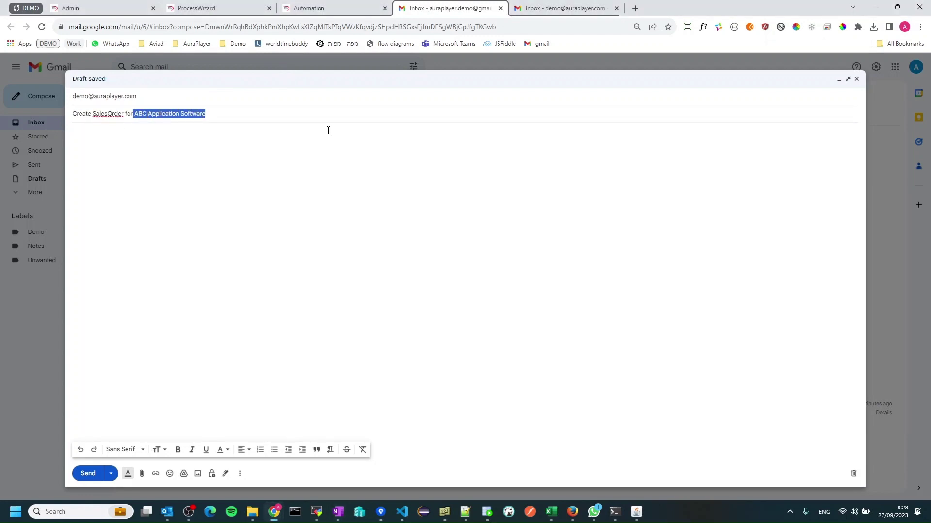
key(shift+Right)
text(aaaaa)
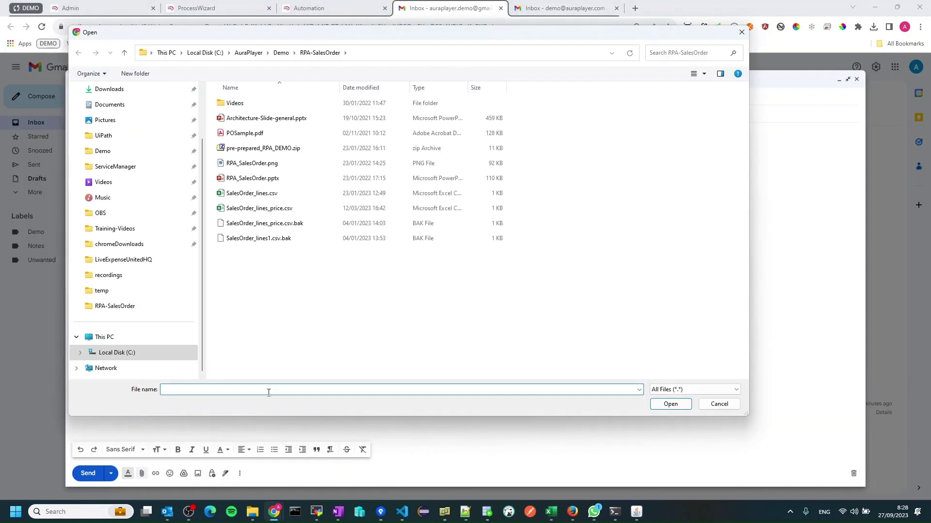
double_click(256, 195)
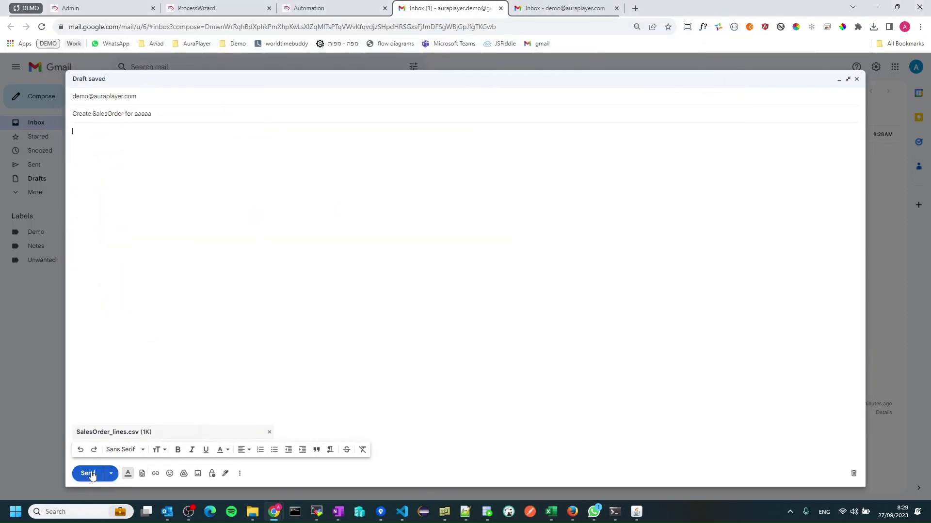
- Send the aaaaa draft, open the order 80255 reply, and switch to Oracle
click(92, 476)
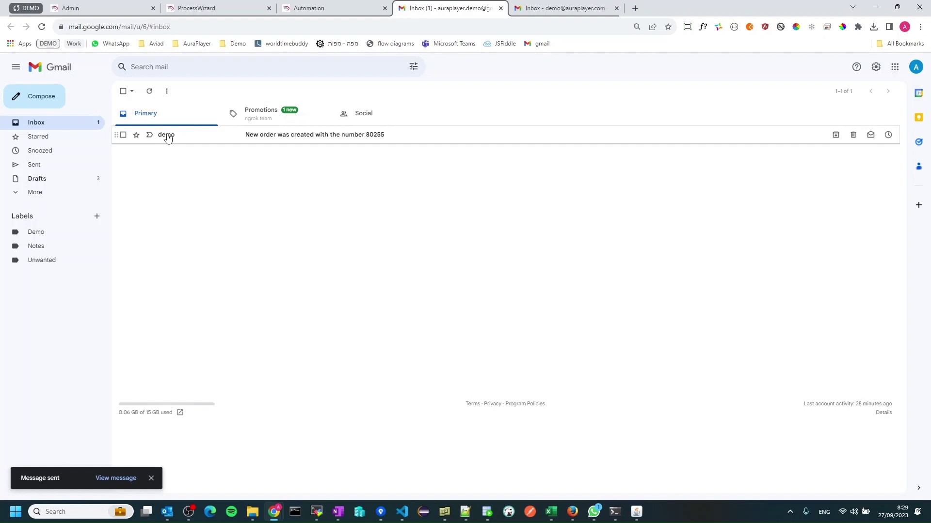
mouse_move(167, 138)
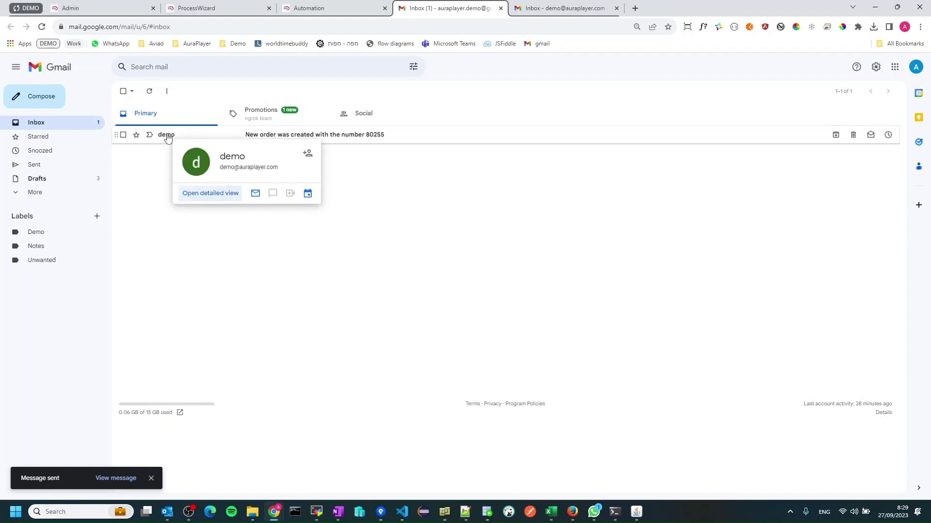
click(333, 136)
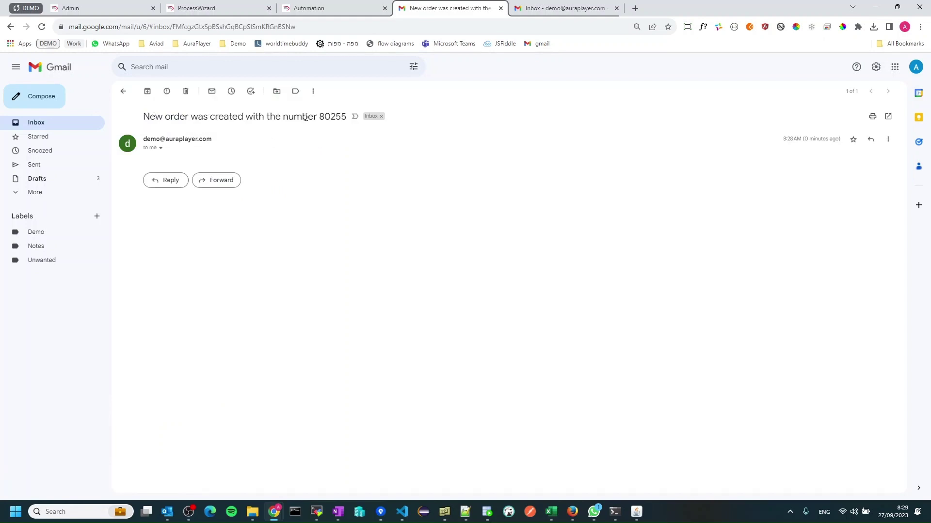
double_click(333, 117)
click(637, 512)
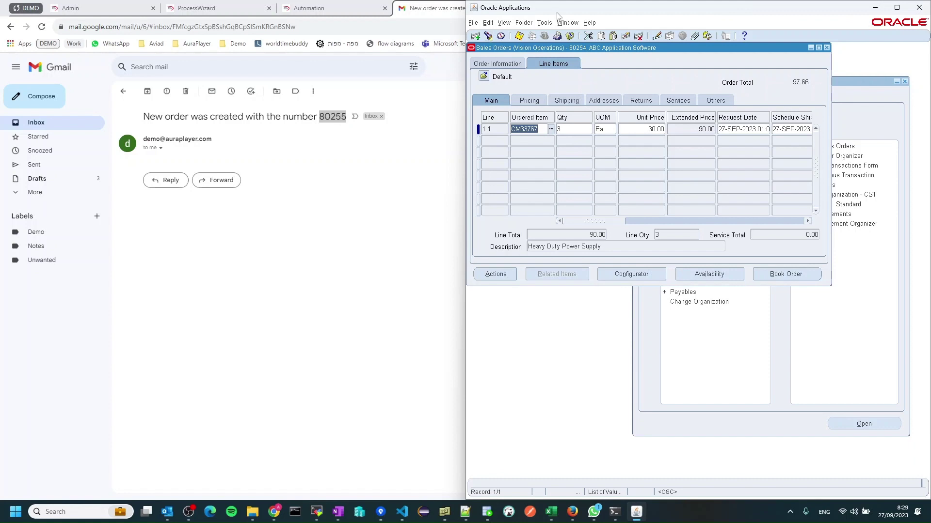
- Find and open sales order 80255, closing the Availability details
click(489, 37)
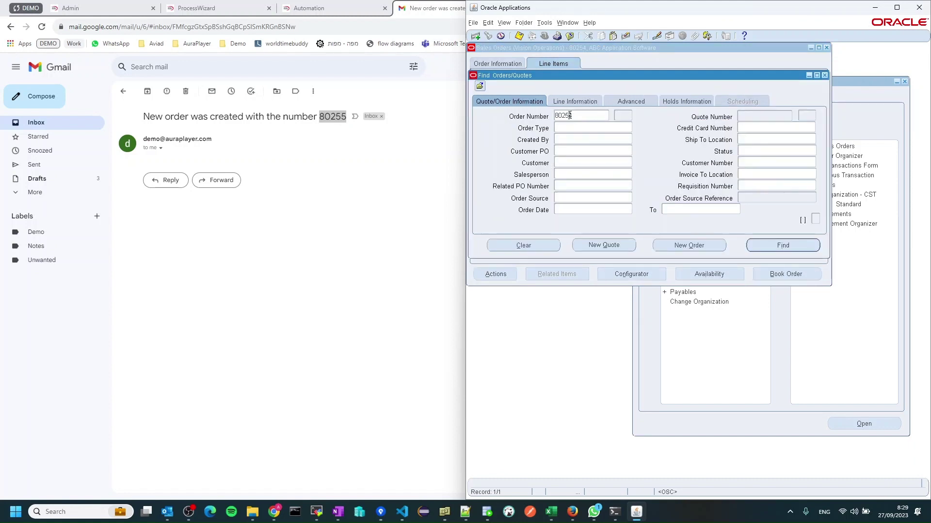
text(80255)
click(780, 246)
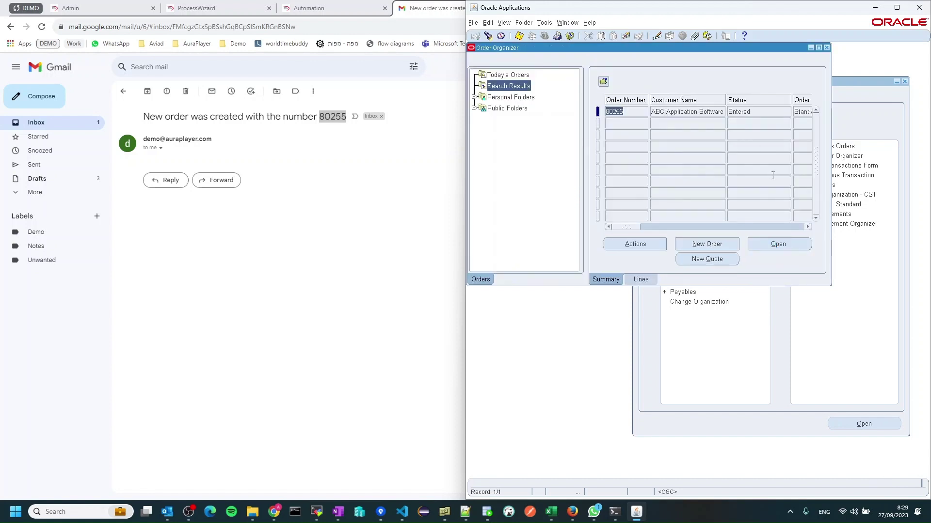
click(779, 243)
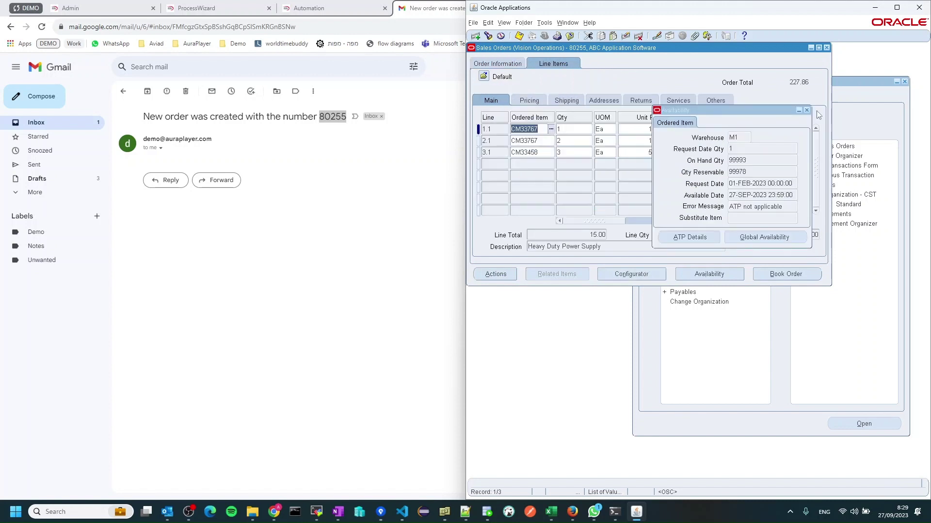
click(806, 110)
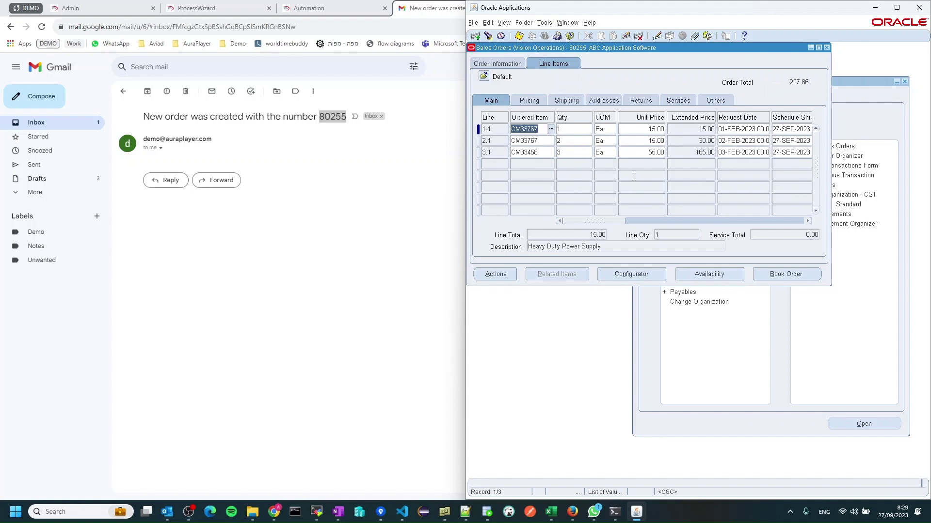
- Compare SalesOrder_lines.csv in Excel against the order's three lines, then minimize it
click(551, 512)
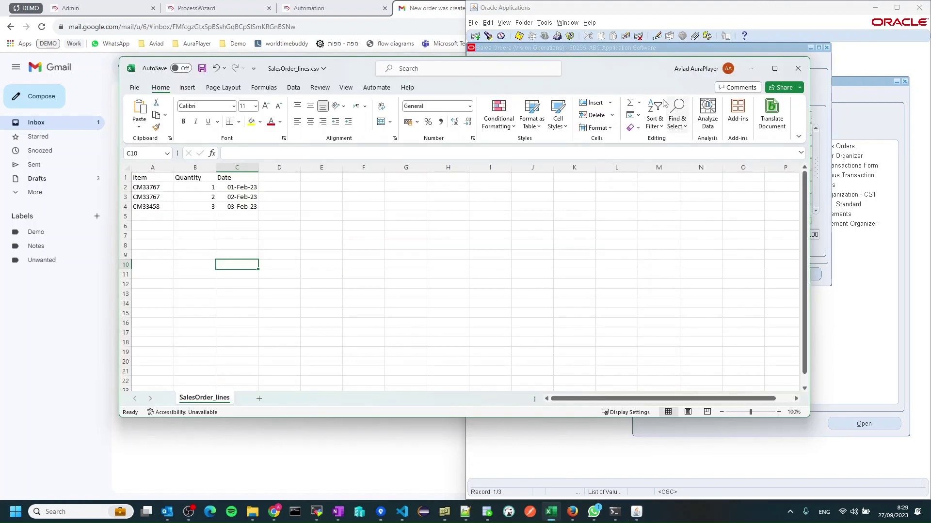
drag(627, 63, 578, 154)
drag(581, 207, 605, 195)
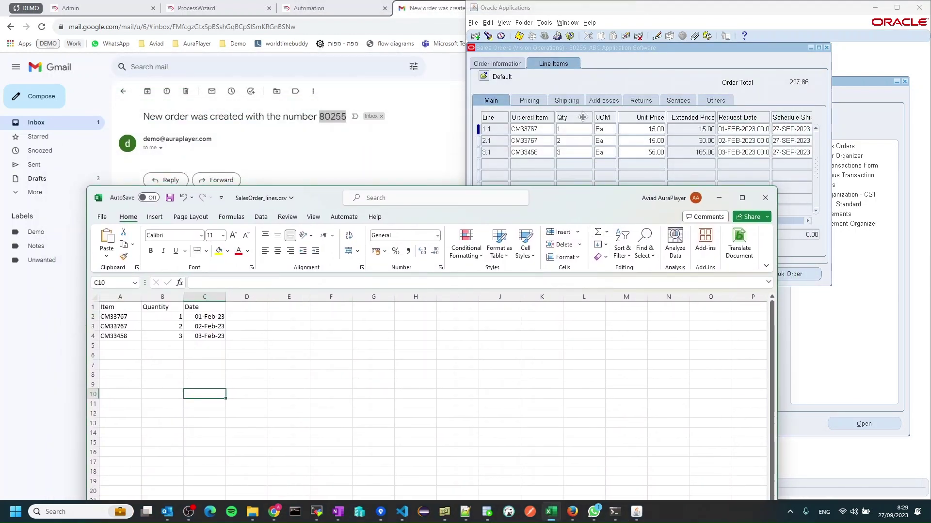
click(720, 198)
- Read the 'Failed to create SalesOrder' reply reporting customer aaaaa not found, then return to Inbox
click(245, 275)
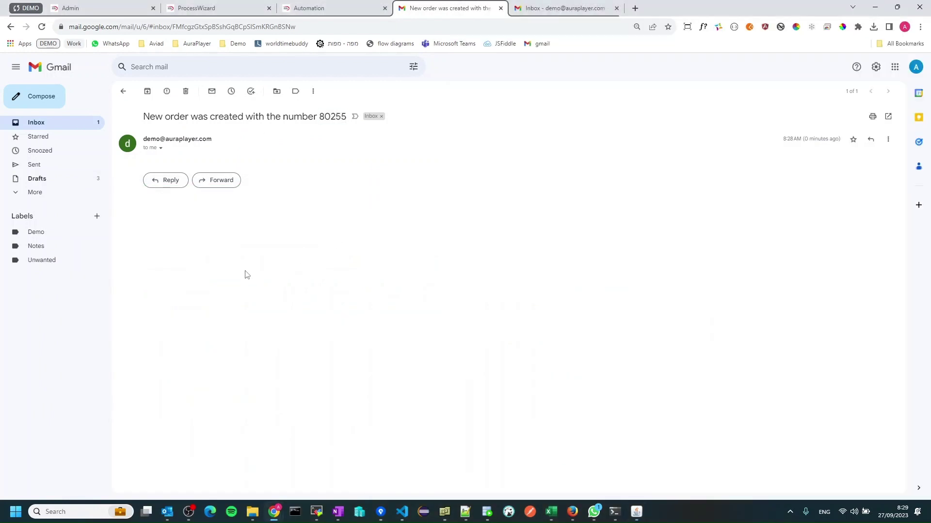
click(123, 92)
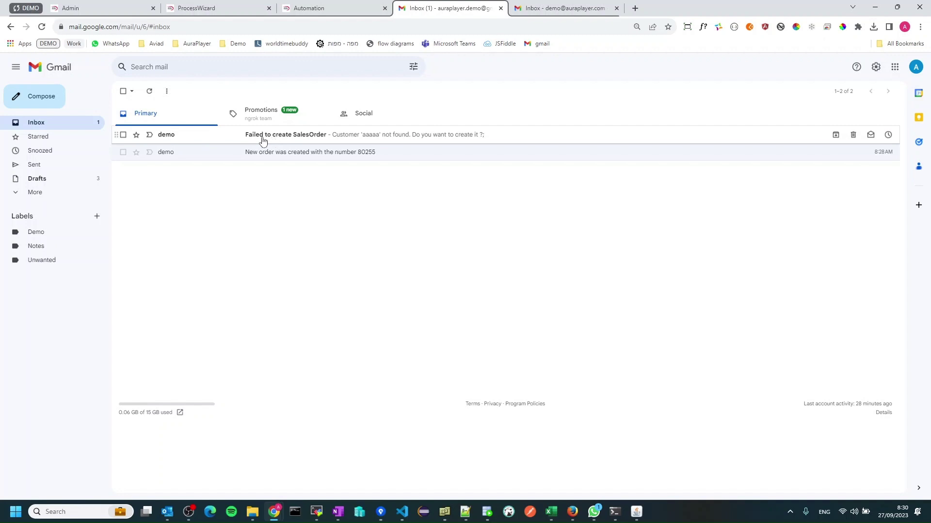
click(248, 139)
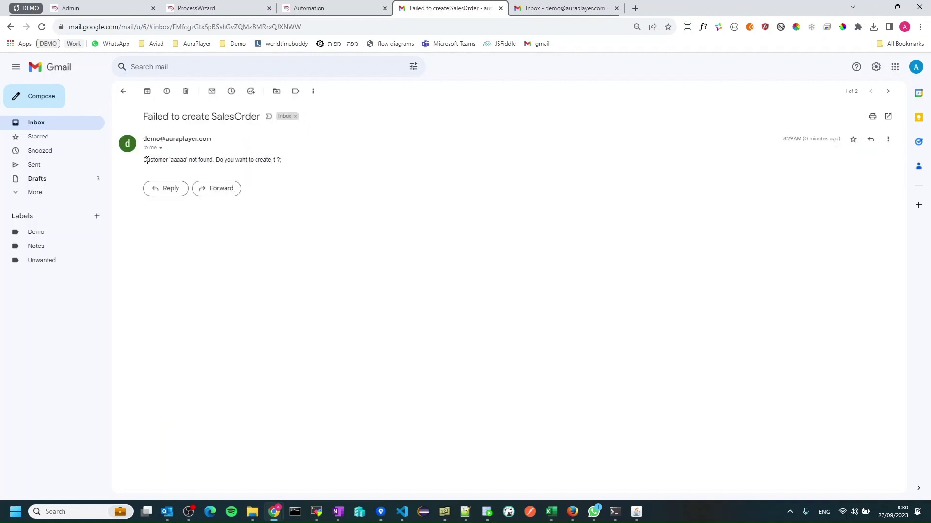
drag(144, 160, 294, 166)
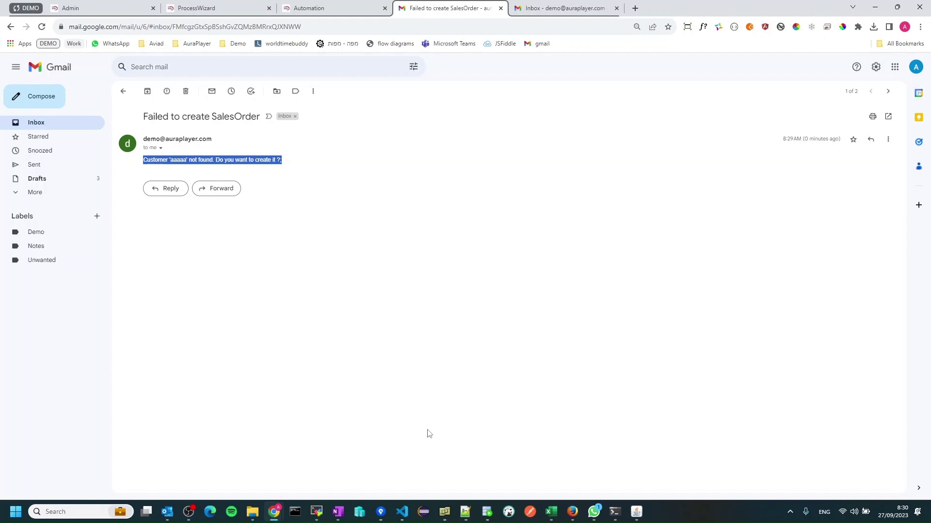
click(36, 122)
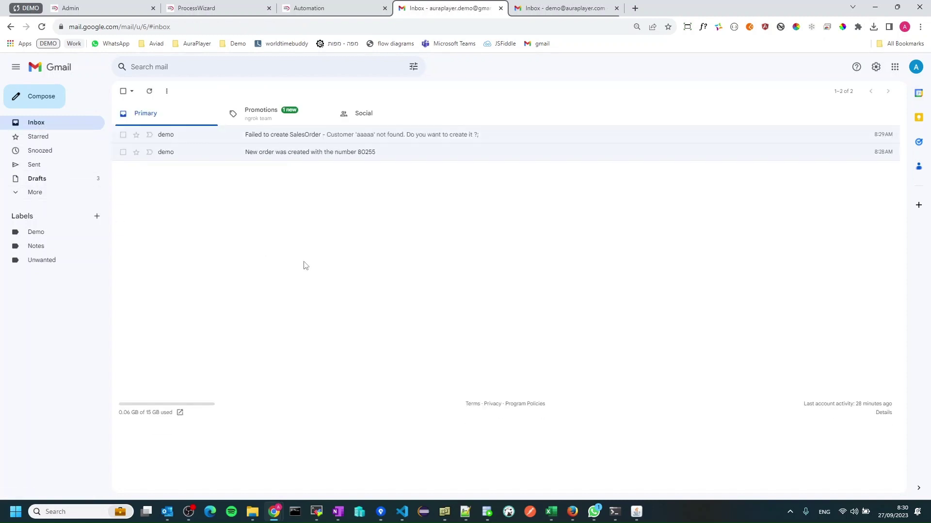